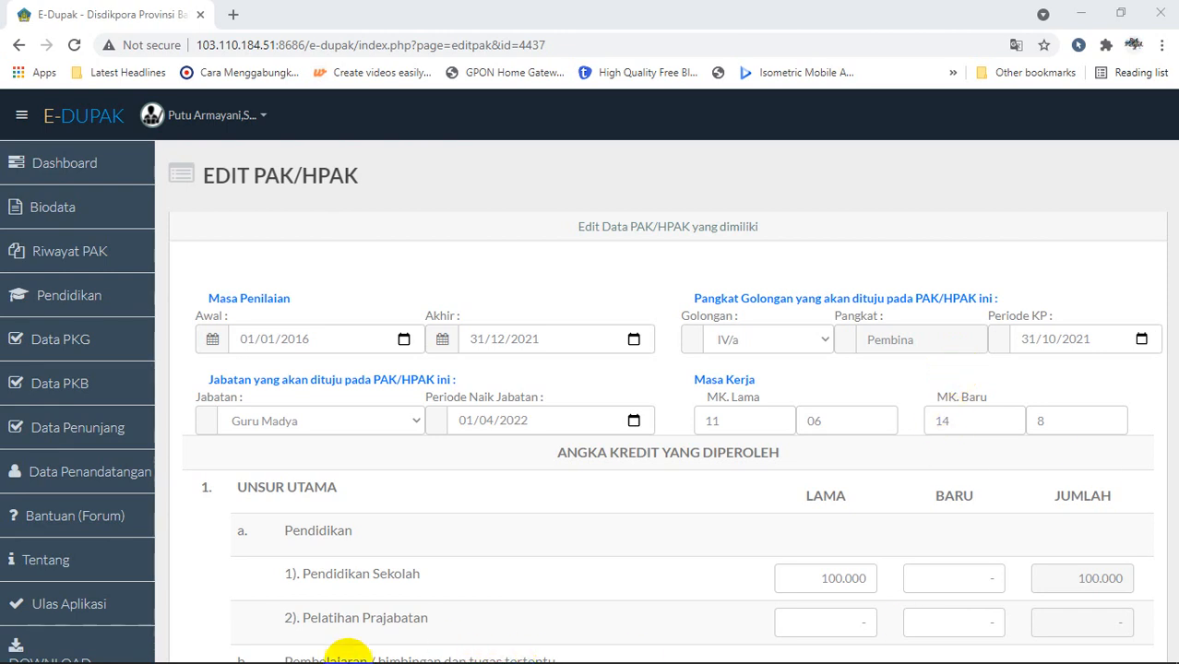
Step: Switch to the Excel workbook and examine the PNS H row's dates and its DATEDIF formulas for years, months and days
{"action": "left_click", "coordinate": [402, 657]}
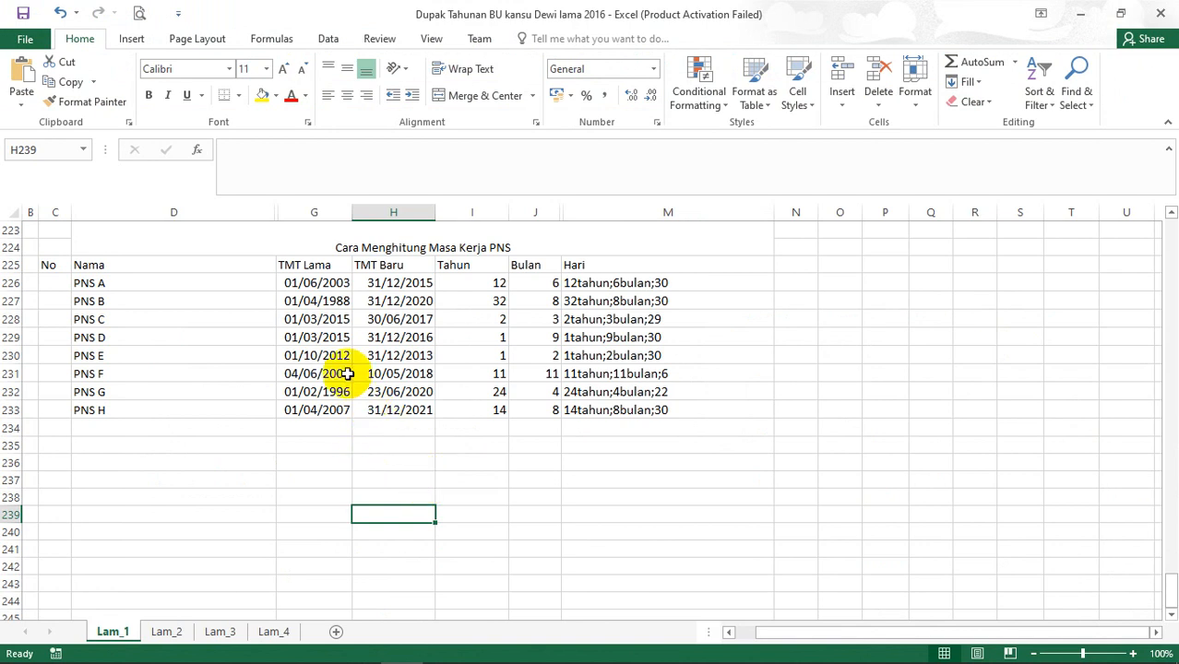
{"action": "left_click", "coordinate": [336, 413]}
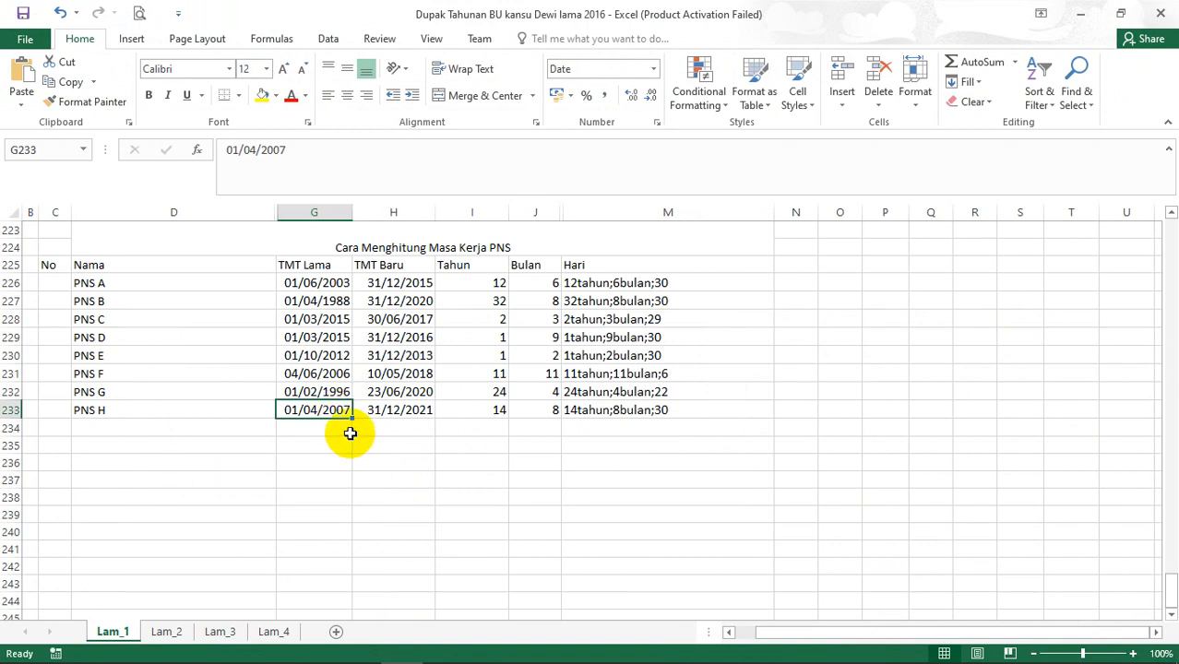
{"action": "left_click", "coordinate": [386, 410]}
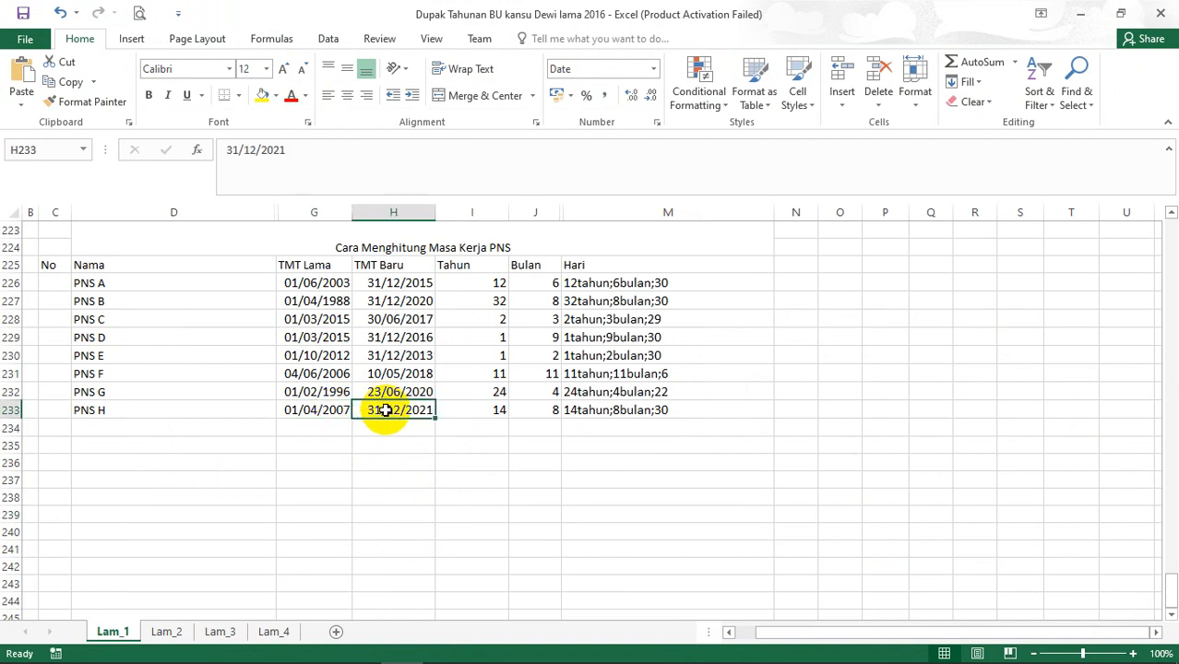
{"action": "left_click", "coordinate": [450, 408]}
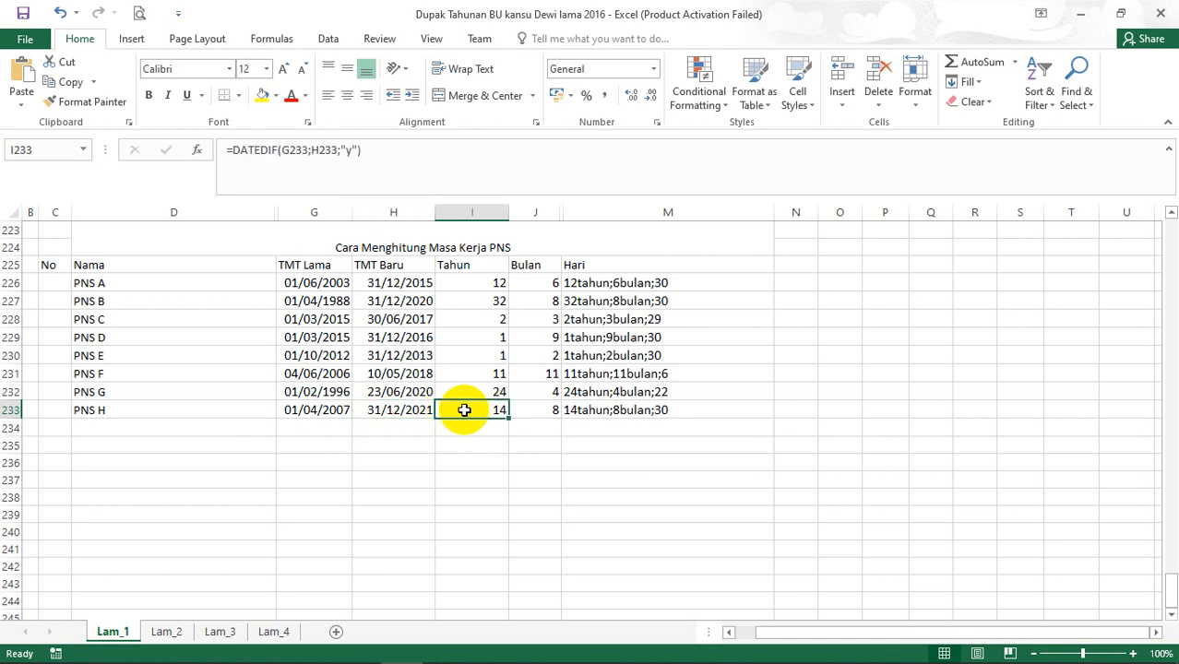
{"action": "left_click", "coordinate": [530, 406]}
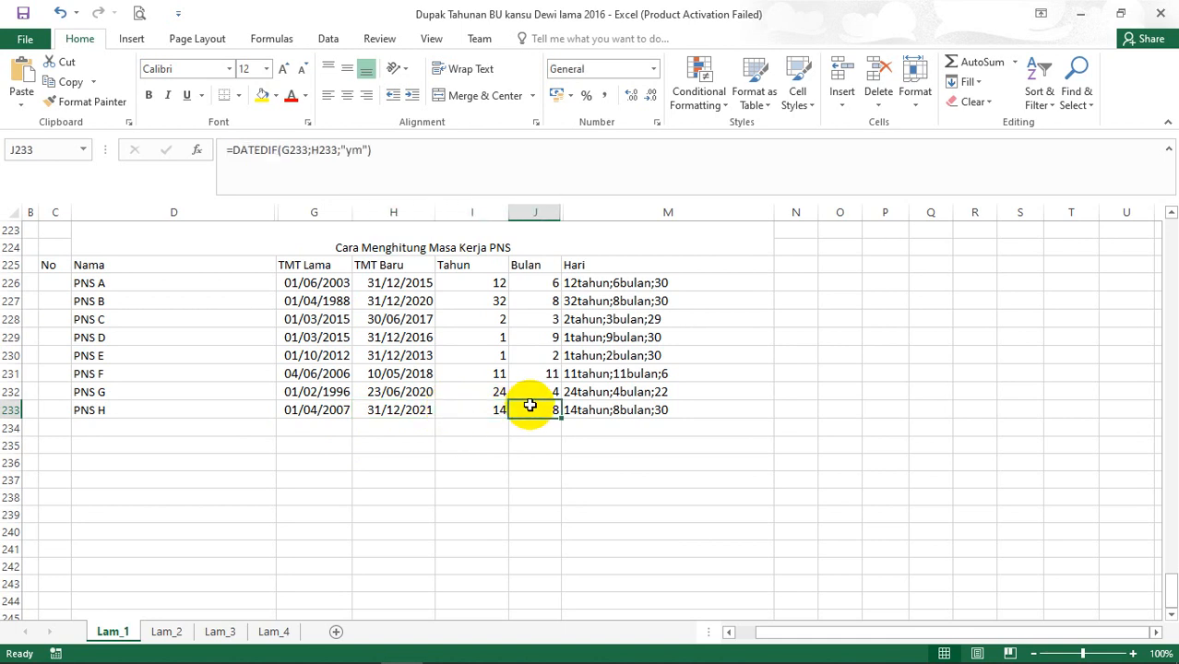
{"action": "left_click", "coordinate": [580, 409]}
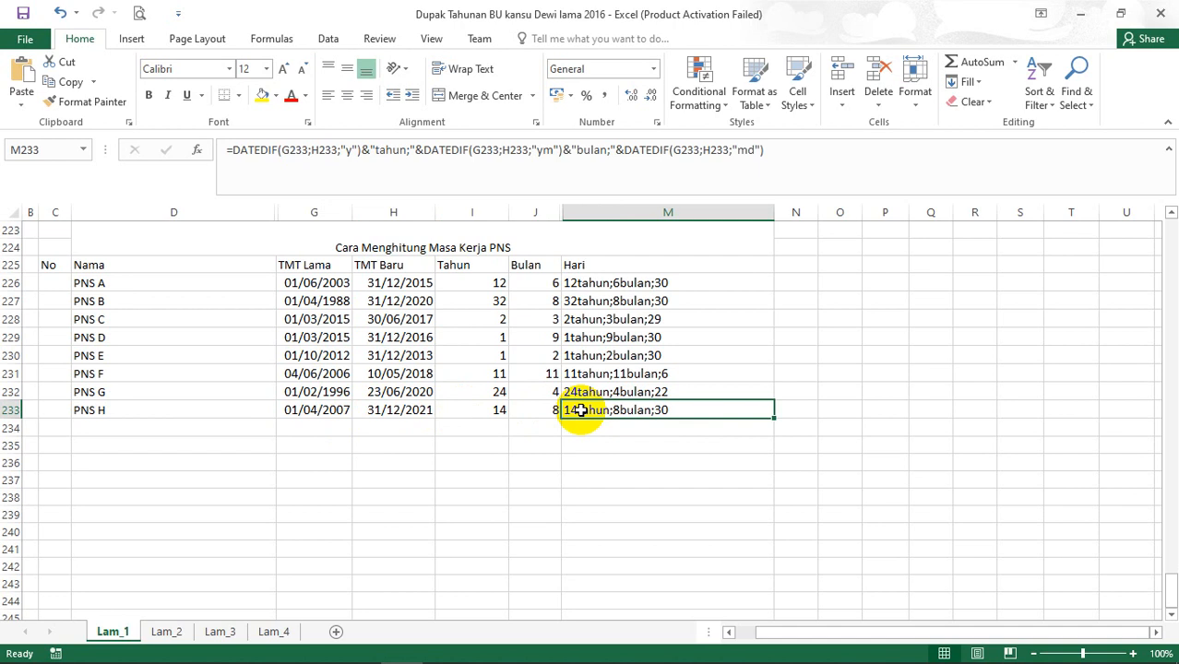
{"action": "left_click", "coordinate": [497, 410]}
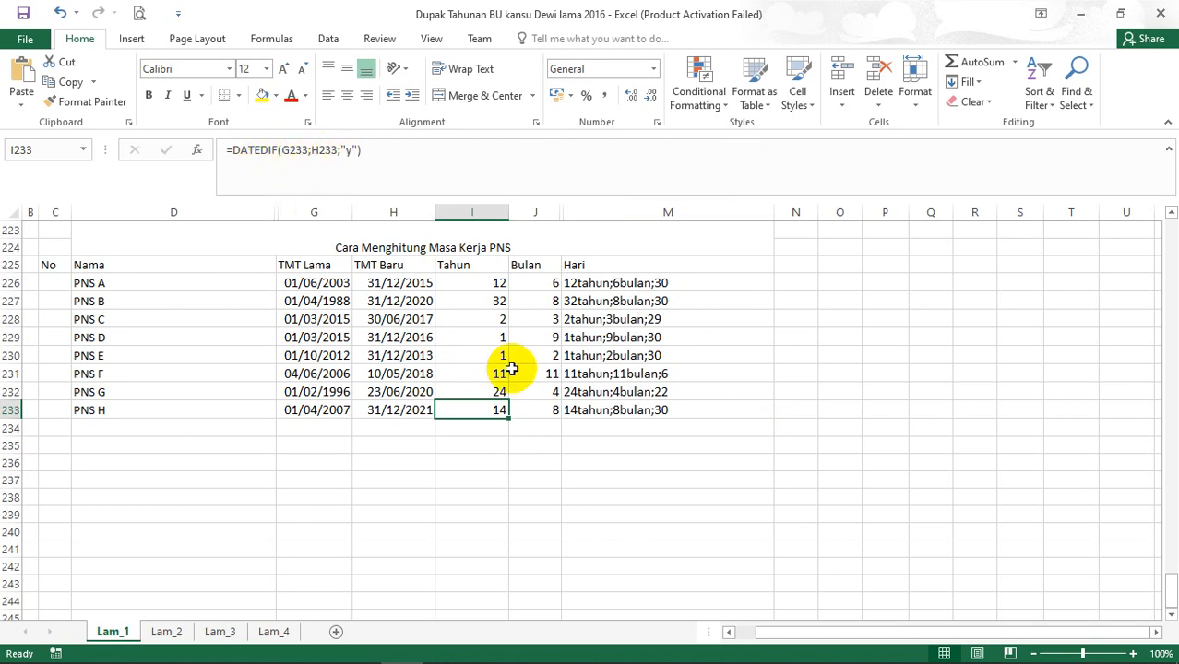
{"action": "left_click", "coordinate": [534, 414]}
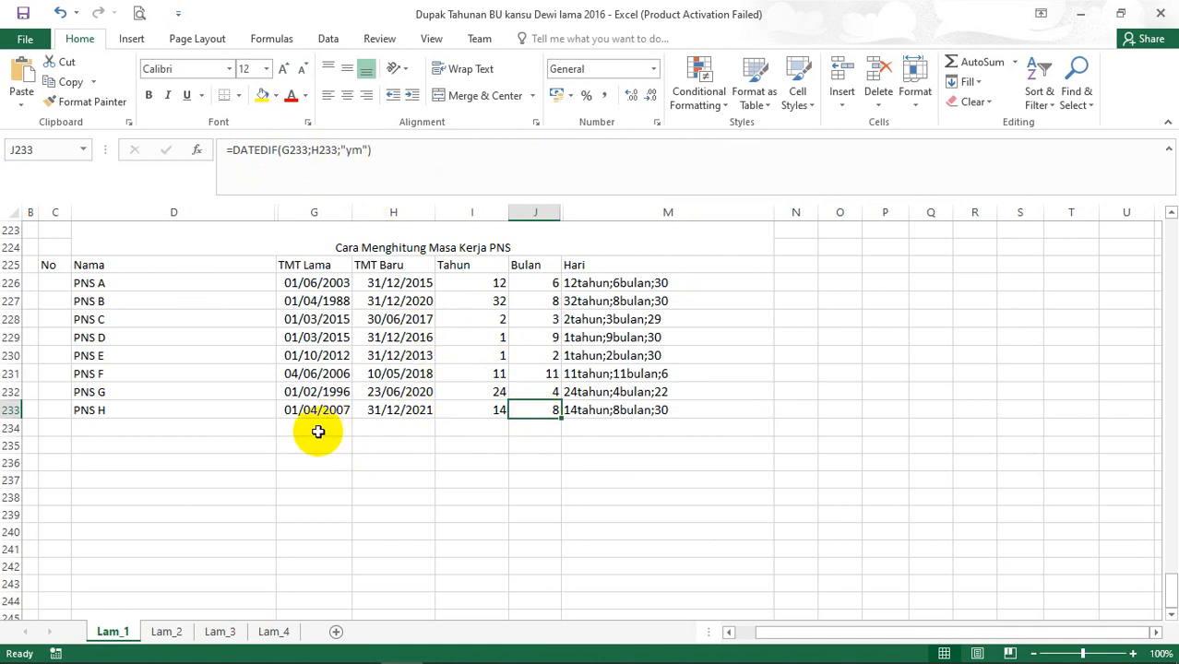
Step: Add a PNS I entry in row 234 with TMT Lama 01/04/2012 and TMT Baru 31/12/2021
{"action": "left_click", "coordinate": [250, 423]}
{"action": "type", "text": "PNS I"}
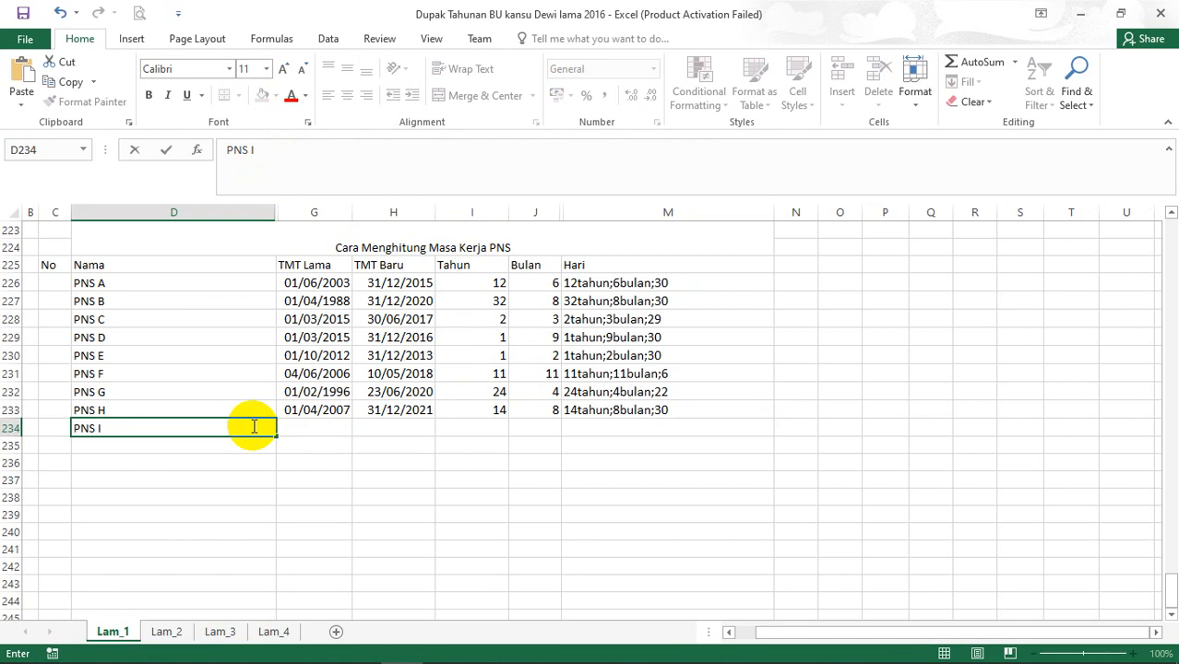
{"action": "key", "text": "Tab"}
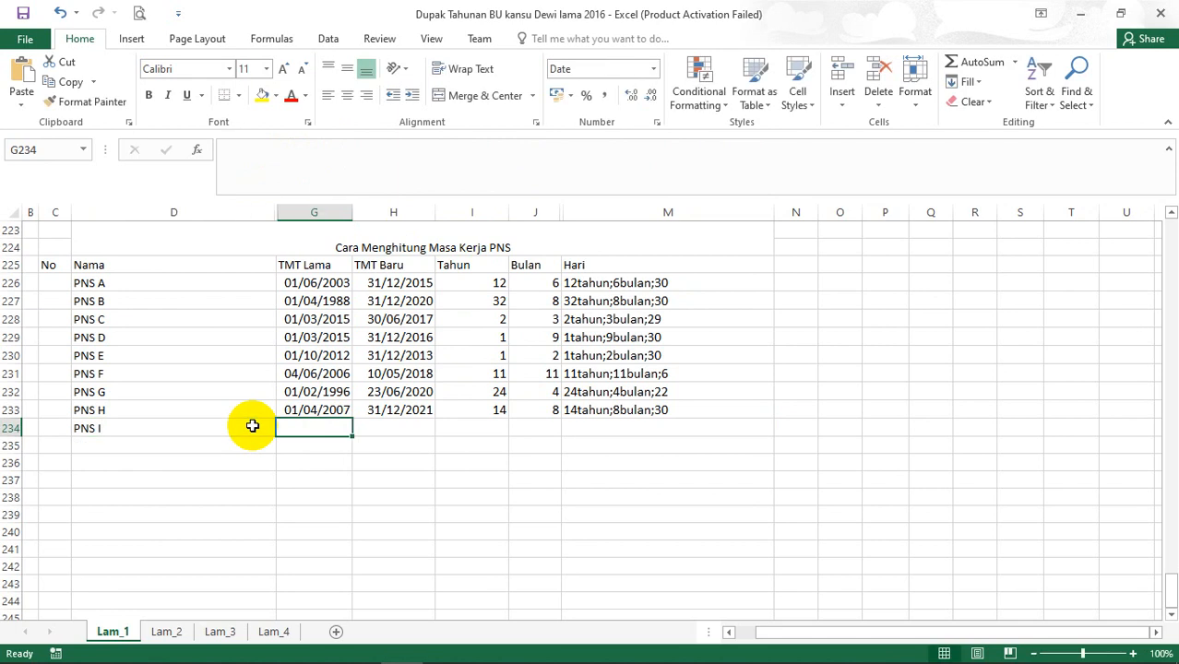
{"action": "type", "text": "0"}
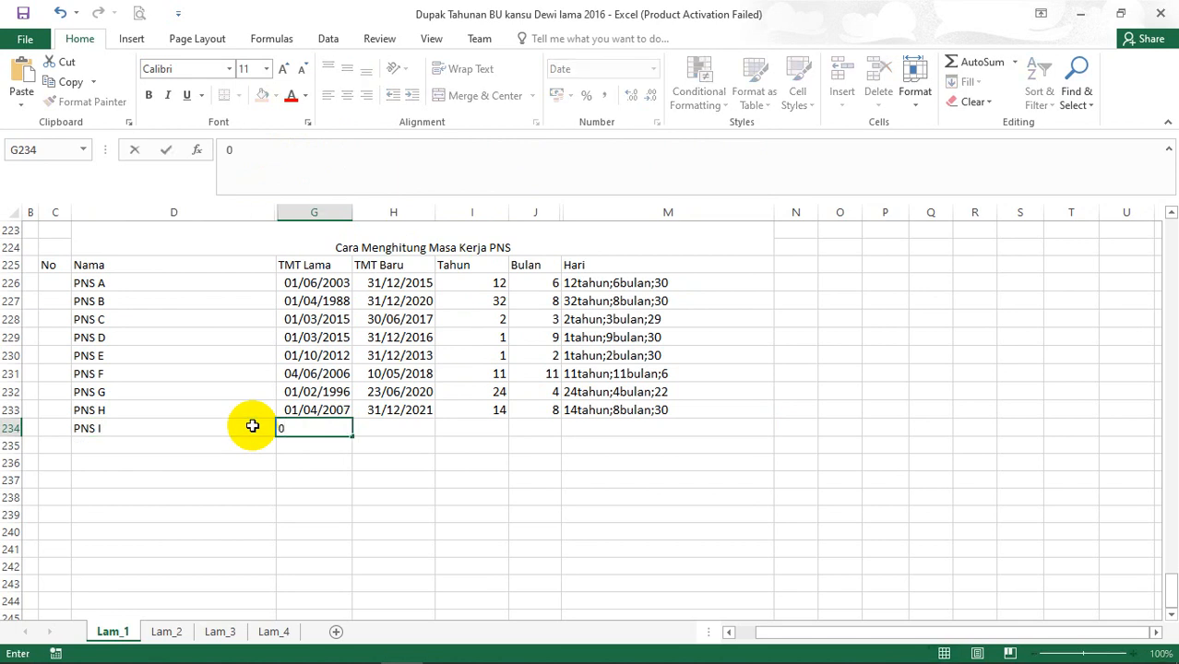
{"action": "type", "text": "1/04/2012"}
{"action": "left_click", "coordinate": [304, 478]}
{"action": "left_click", "coordinate": [372, 430]}
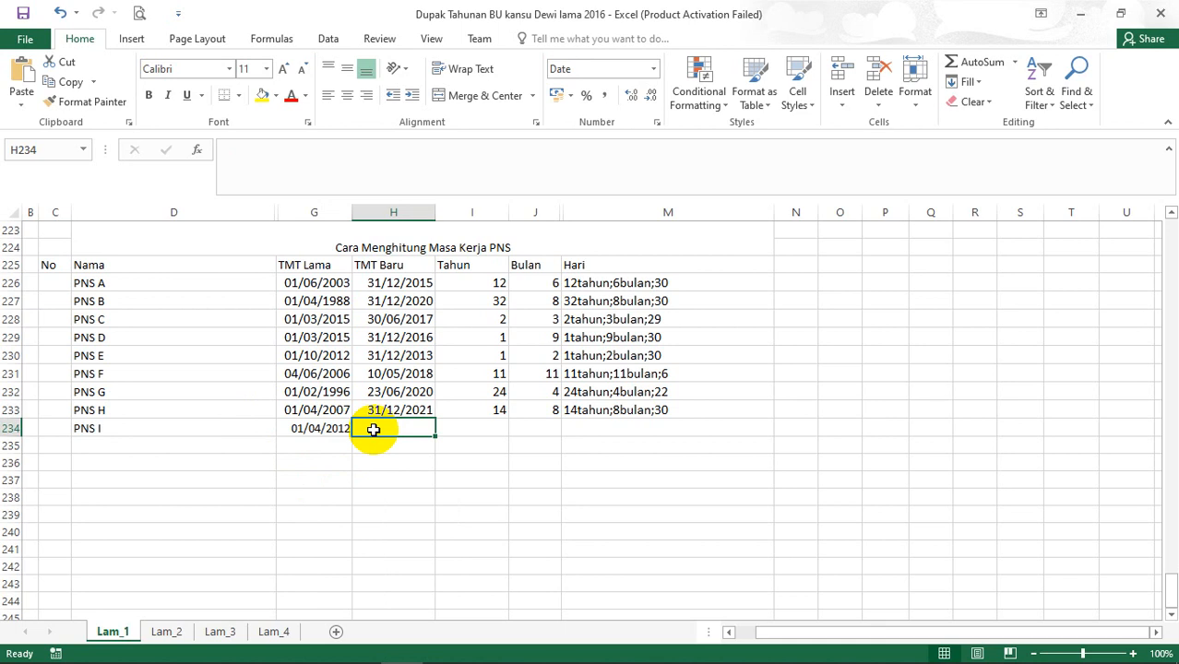
{"action": "type", "text": "31/12"}
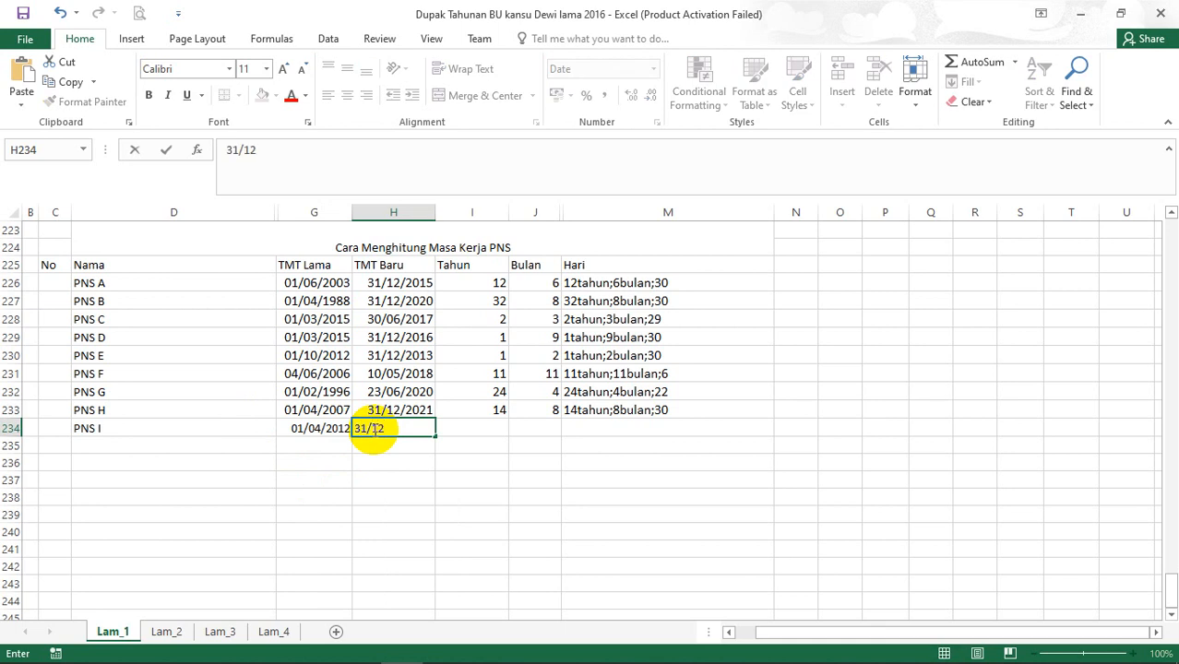
{"action": "type", "text": "/2021"}
{"action": "key", "text": "Return"}
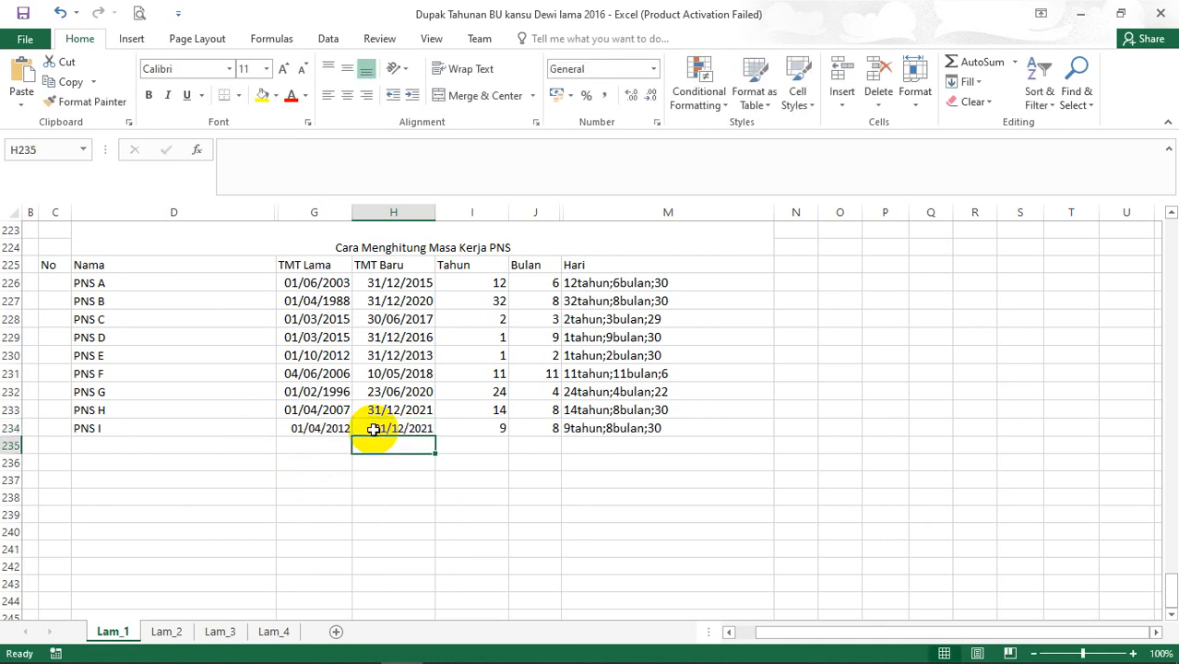
Step: Check the Tahun and Bulan formulas in the PNS I row, and clear its Tahun, Bulan and Hari cells (I234:M234)
{"action": "left_click", "coordinate": [472, 434]}
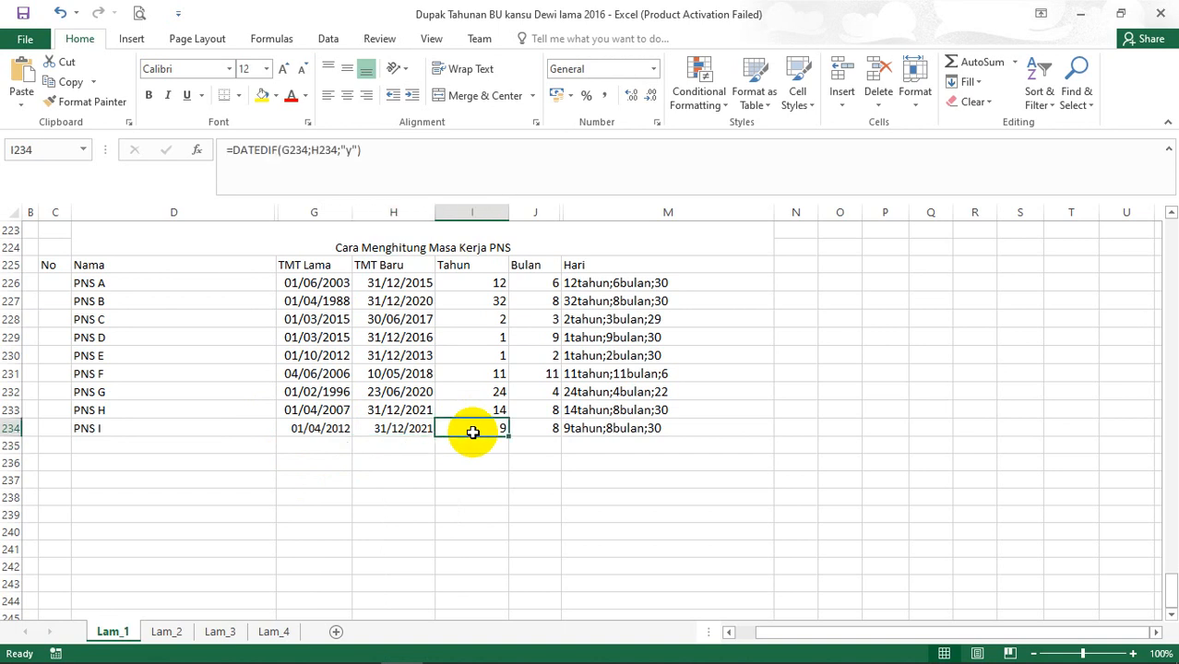
{"action": "left_click", "coordinate": [526, 429]}
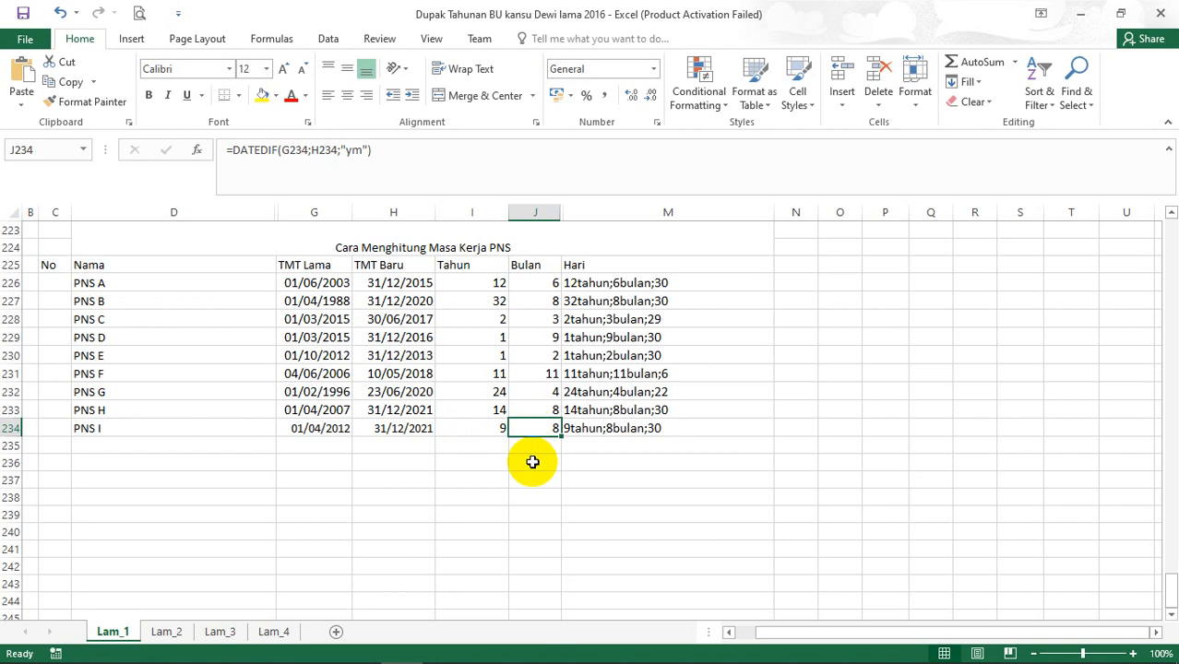
{"action": "left_click", "coordinate": [532, 462]}
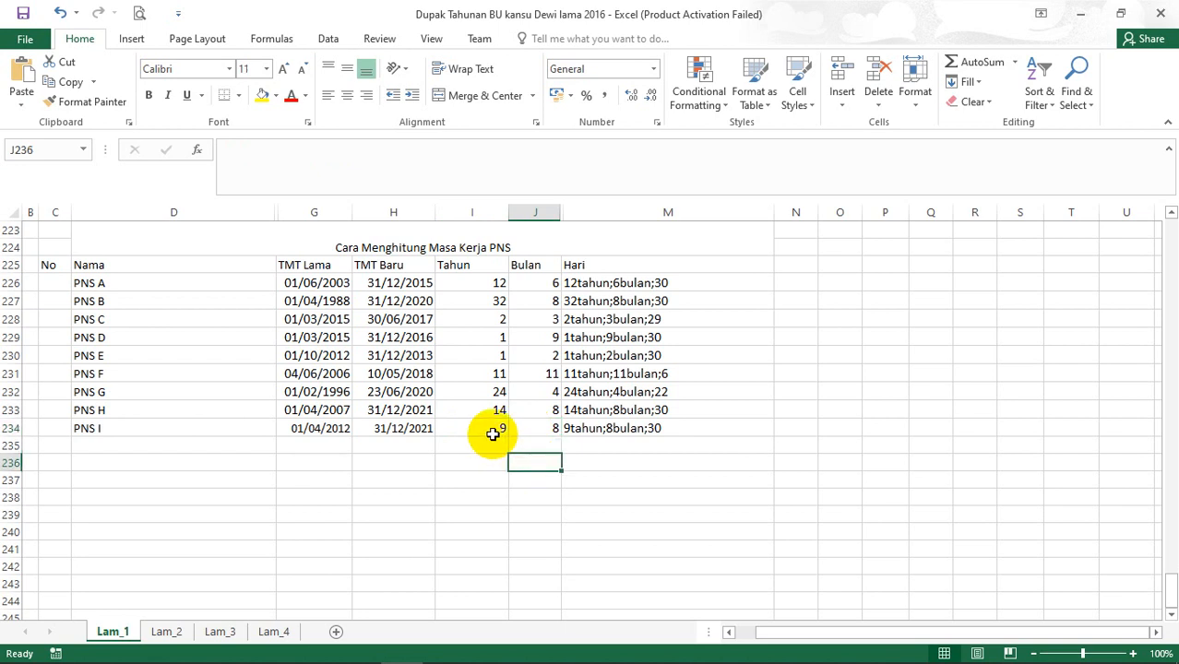
{"action": "left_click_drag", "start_coordinate": [494, 434], "coordinate": [574, 441]}
{"action": "key", "text": "Delete"}
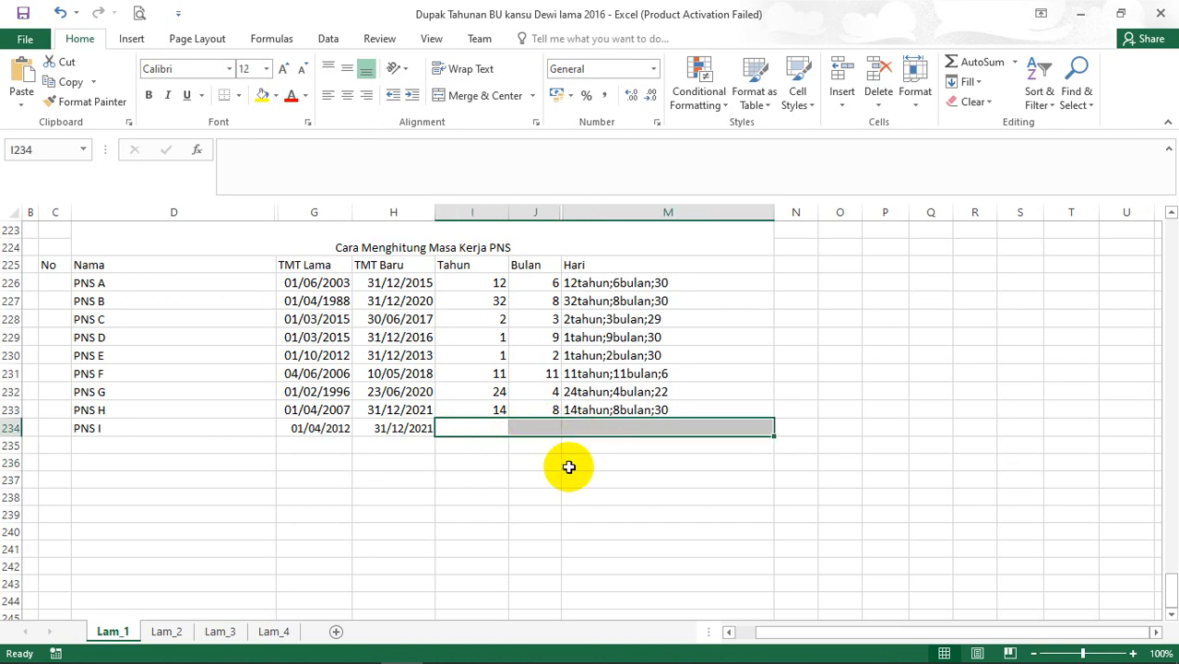
Step: Calculate the PNS I years of service in I234 with =DATEDIF(G234;H234;"Y")
{"action": "left_click", "coordinate": [484, 428]}
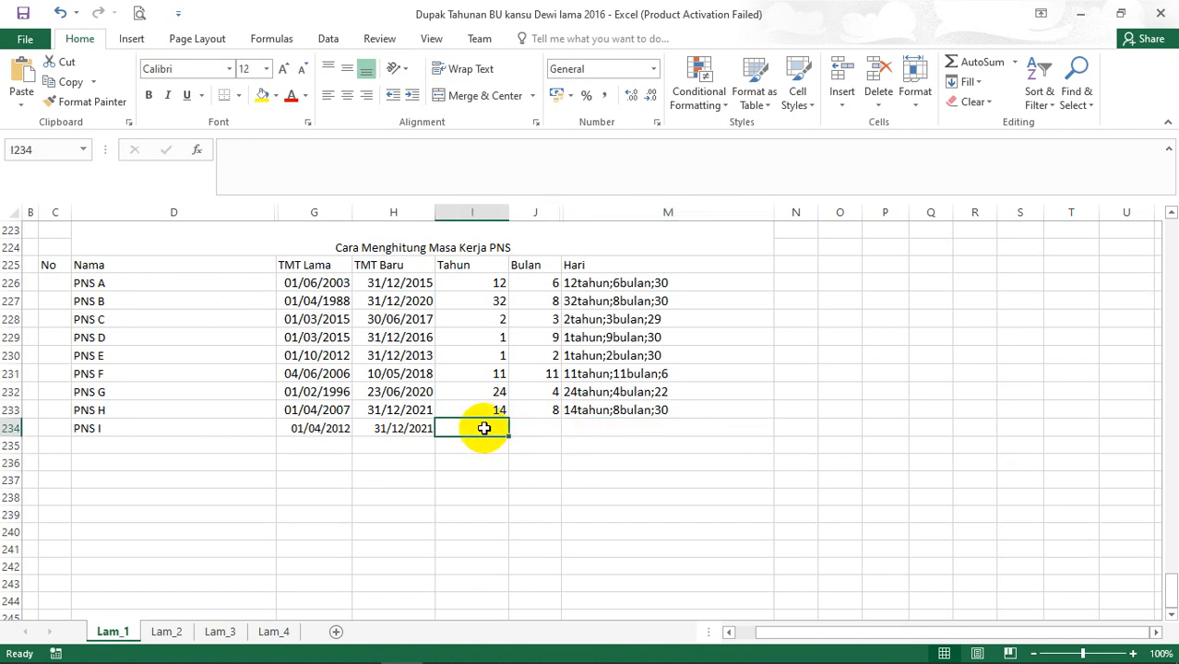
{"action": "type", "text": "="}
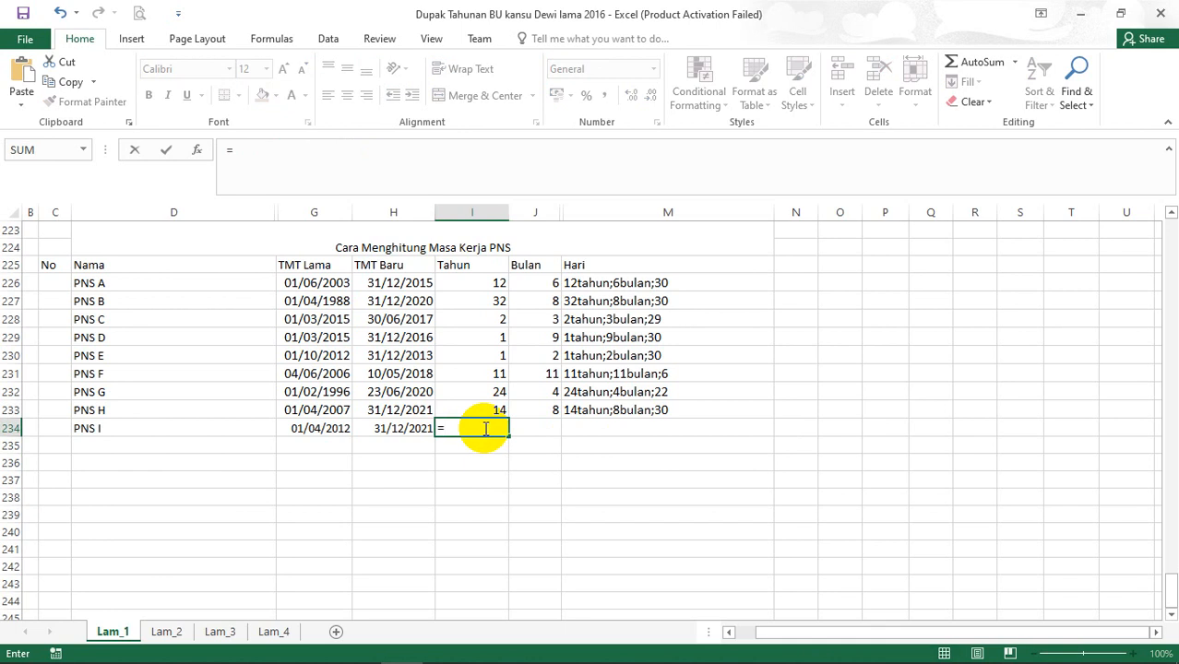
{"action": "type", "text": "DATEDIF"}
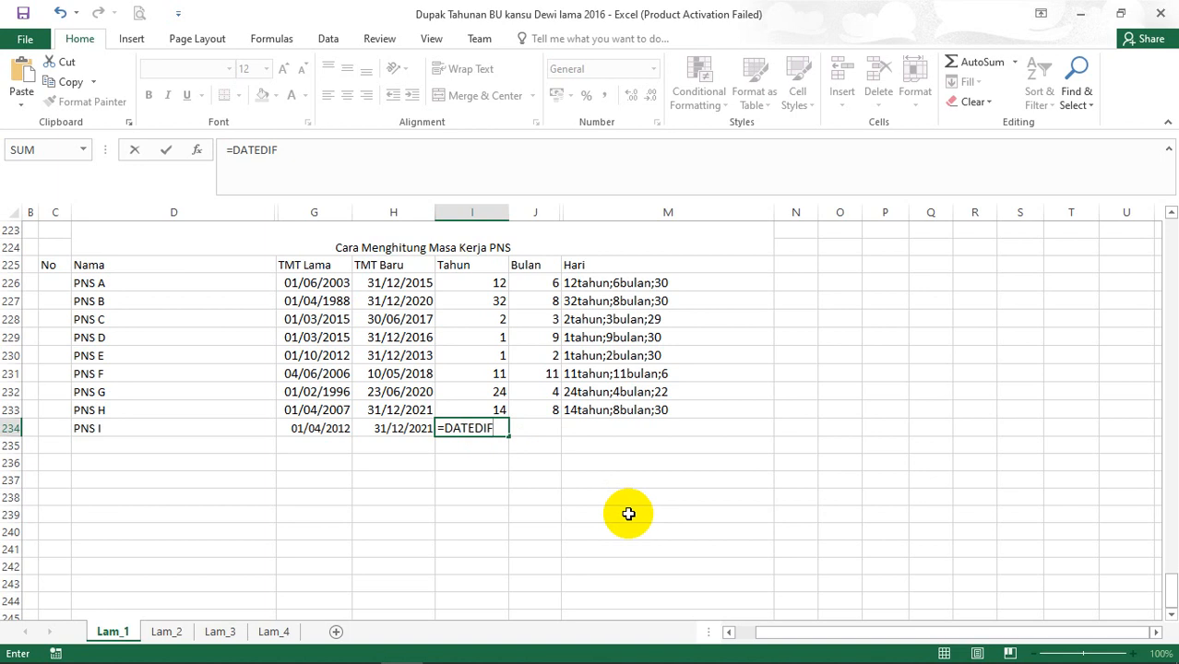
{"action": "type", "text": "("}
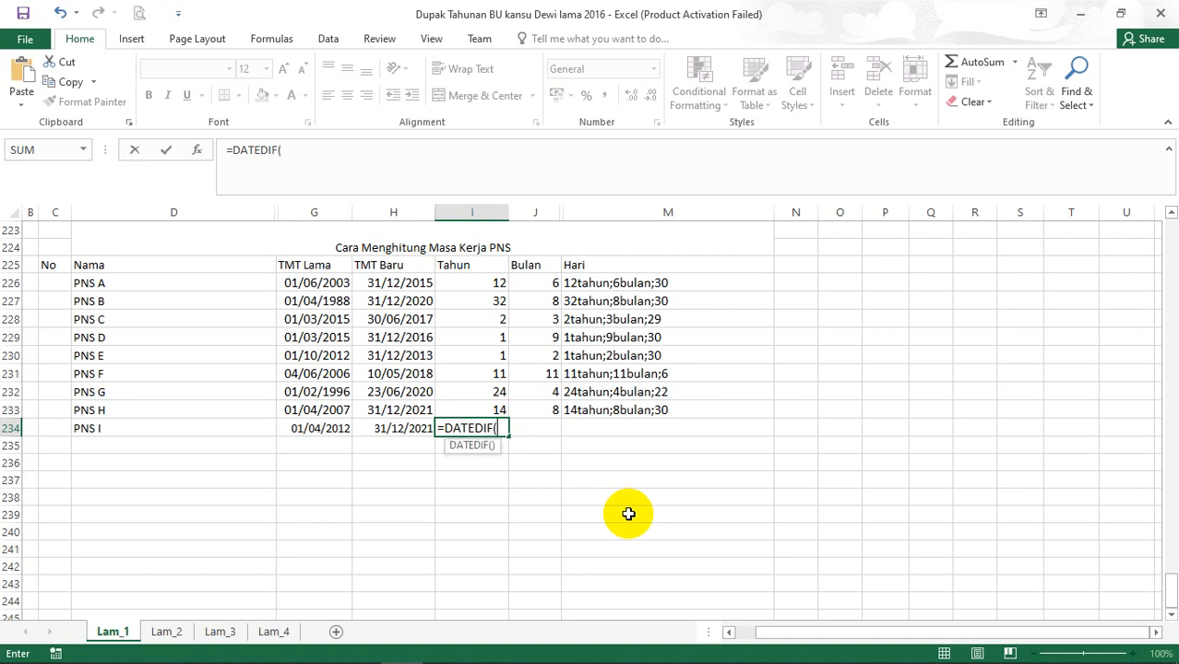
{"action": "left_click", "coordinate": [325, 429]}
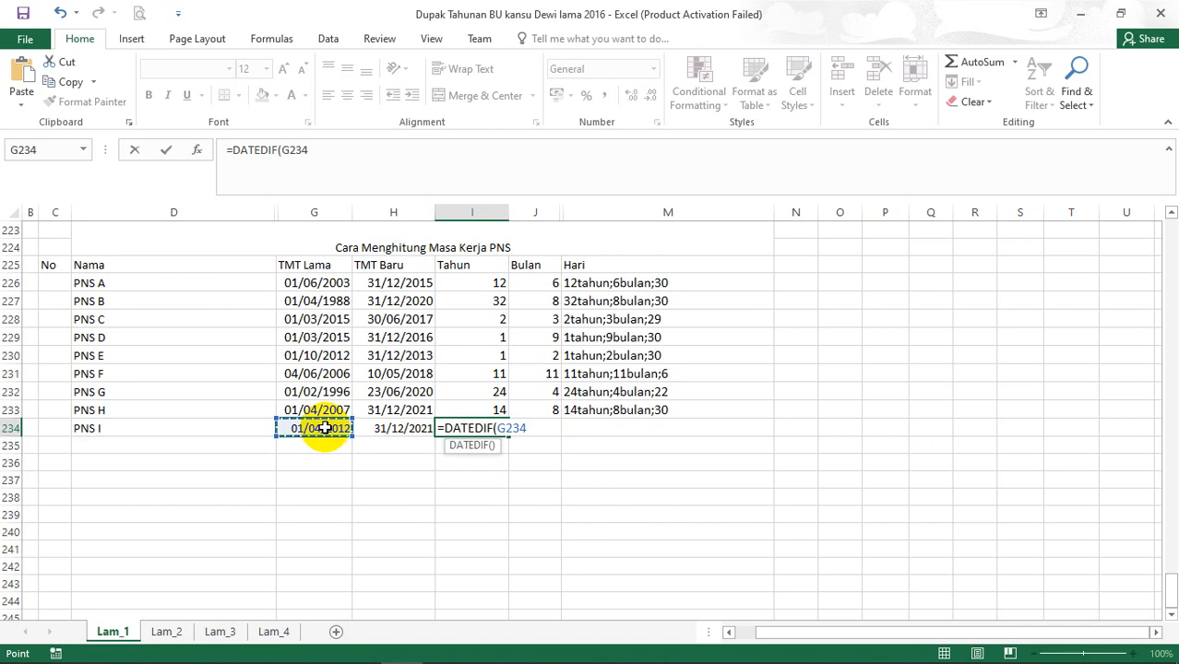
{"action": "type", "text": ";"}
{"action": "left_click", "coordinate": [399, 428]}
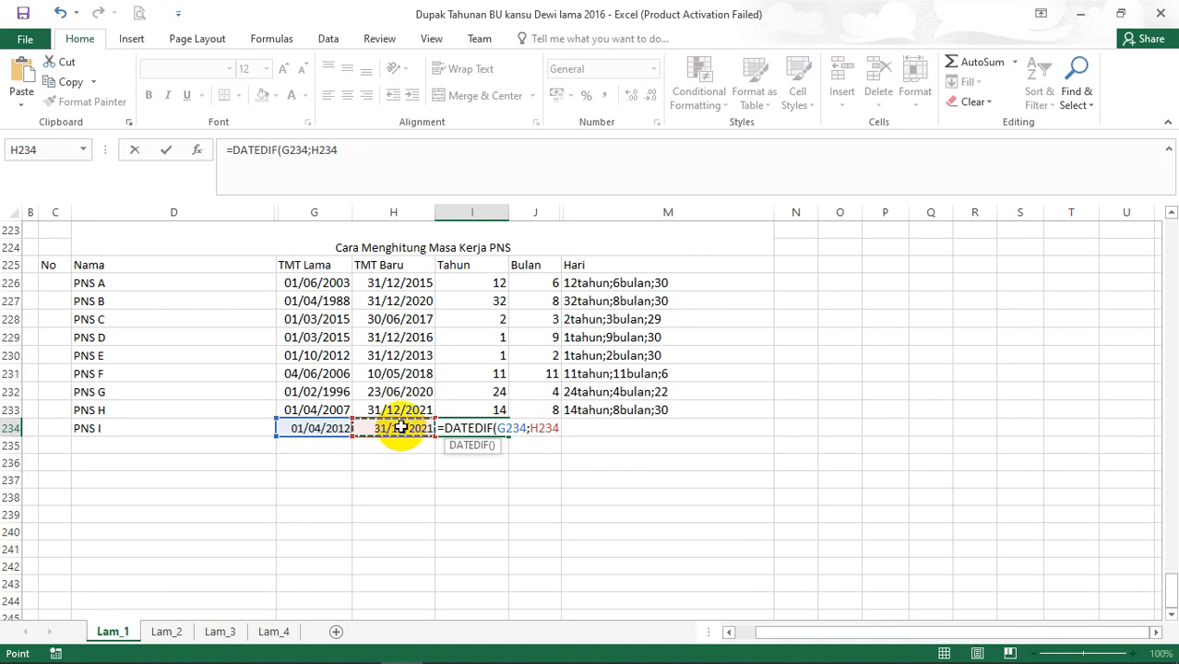
{"action": "type", "text": ";\""}
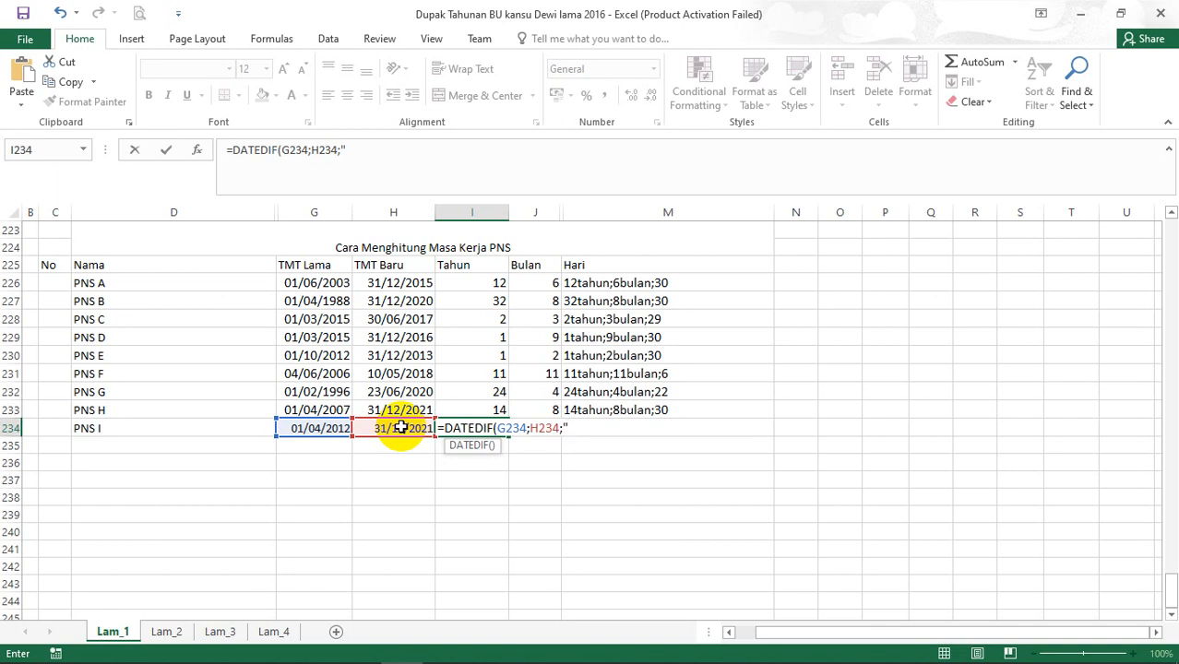
{"action": "type", "text": "Y\")"}
{"action": "key", "text": "Return"}
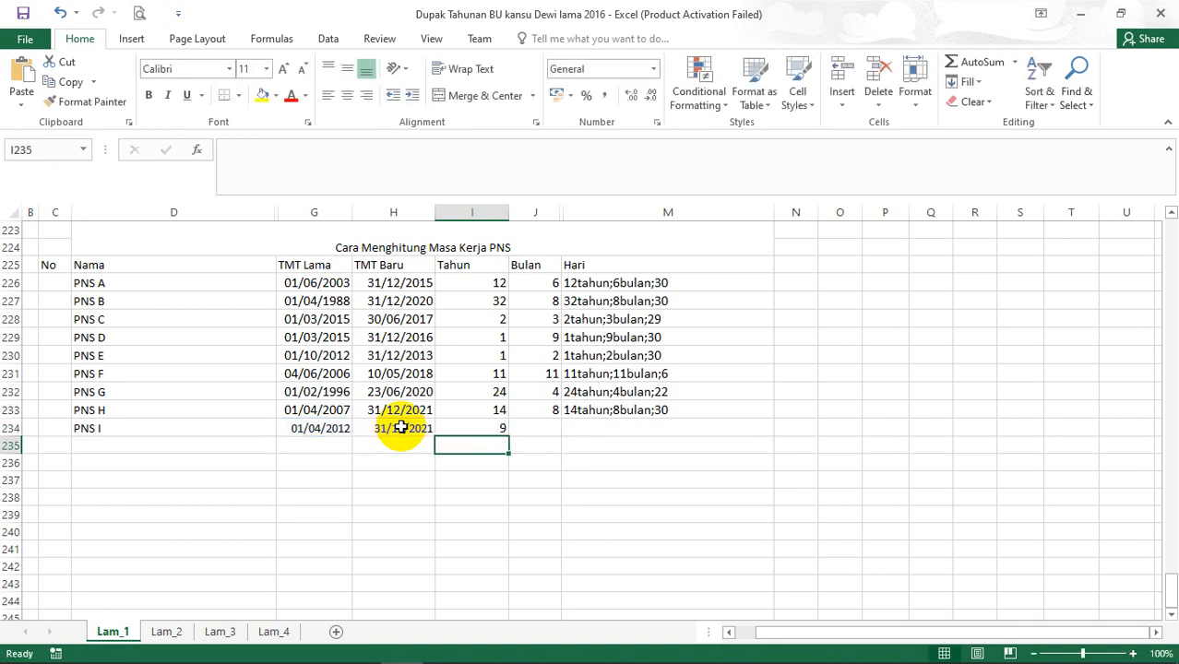
{"action": "left_click", "coordinate": [452, 428]}
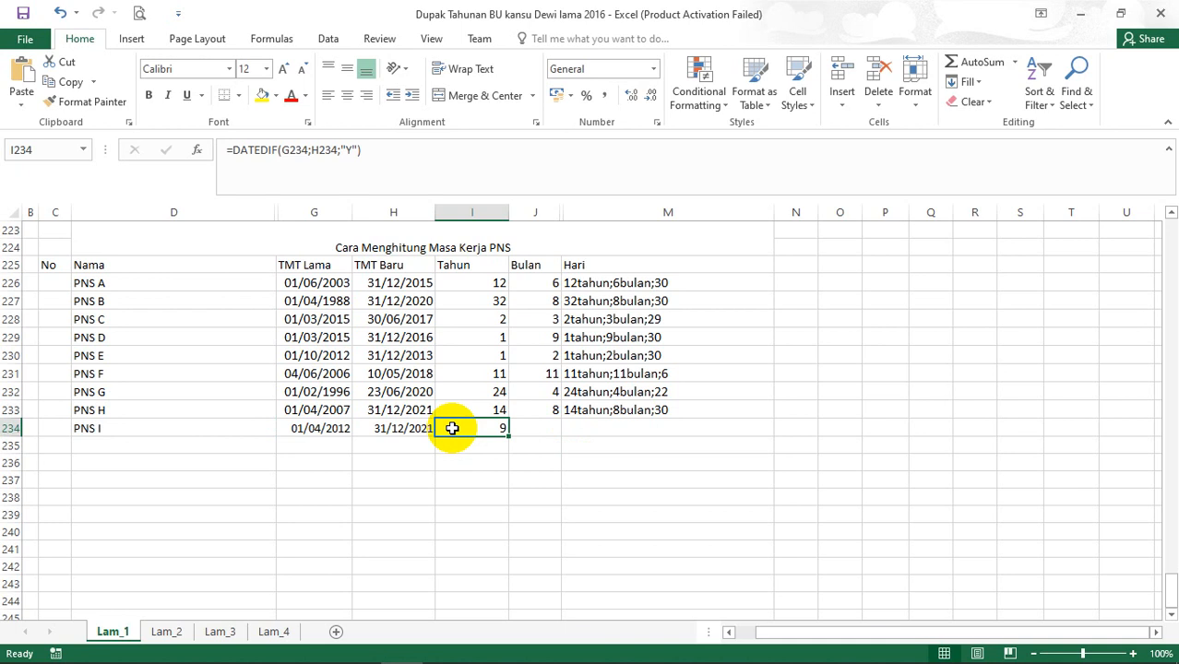
Step: Calculate the PNS I months of service in J234 with =DATEDIF(G234;H234;"YM")
{"action": "left_click", "coordinate": [537, 427]}
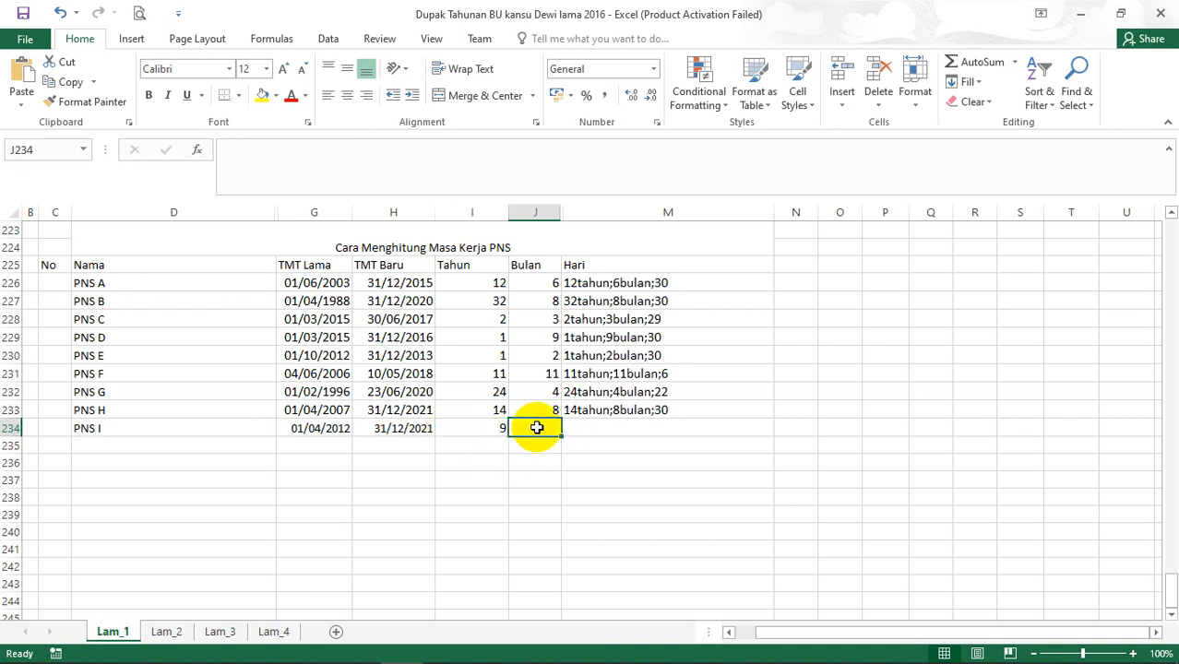
{"action": "type", "text": "=DATE"}
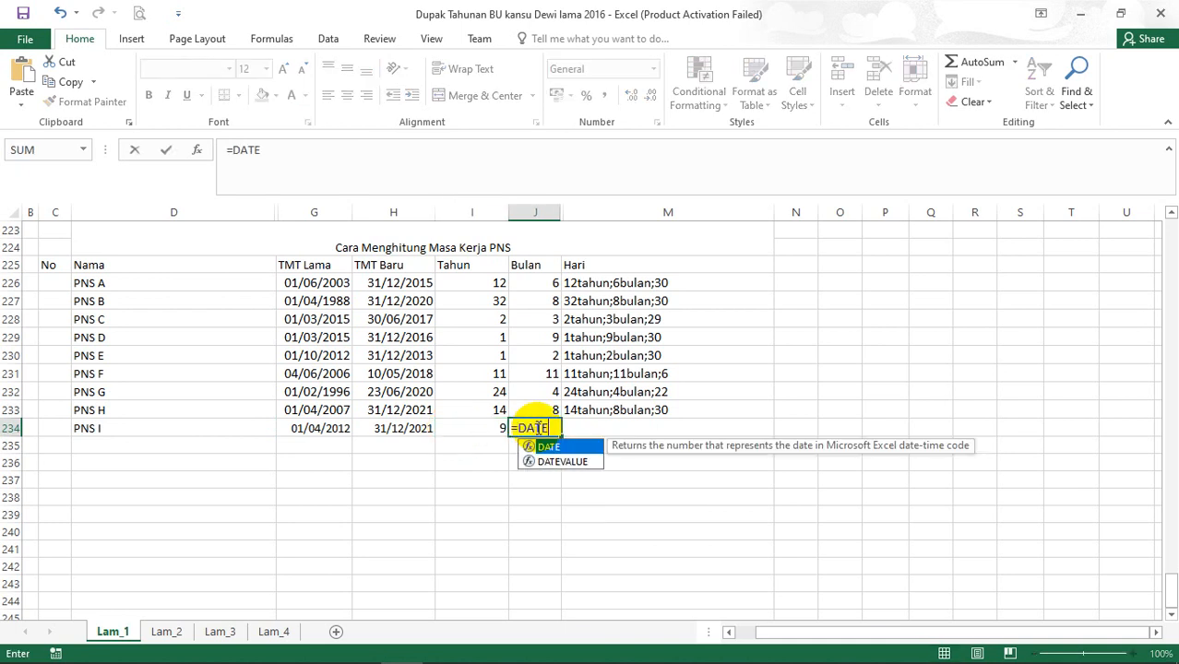
{"action": "type", "text": "D"}
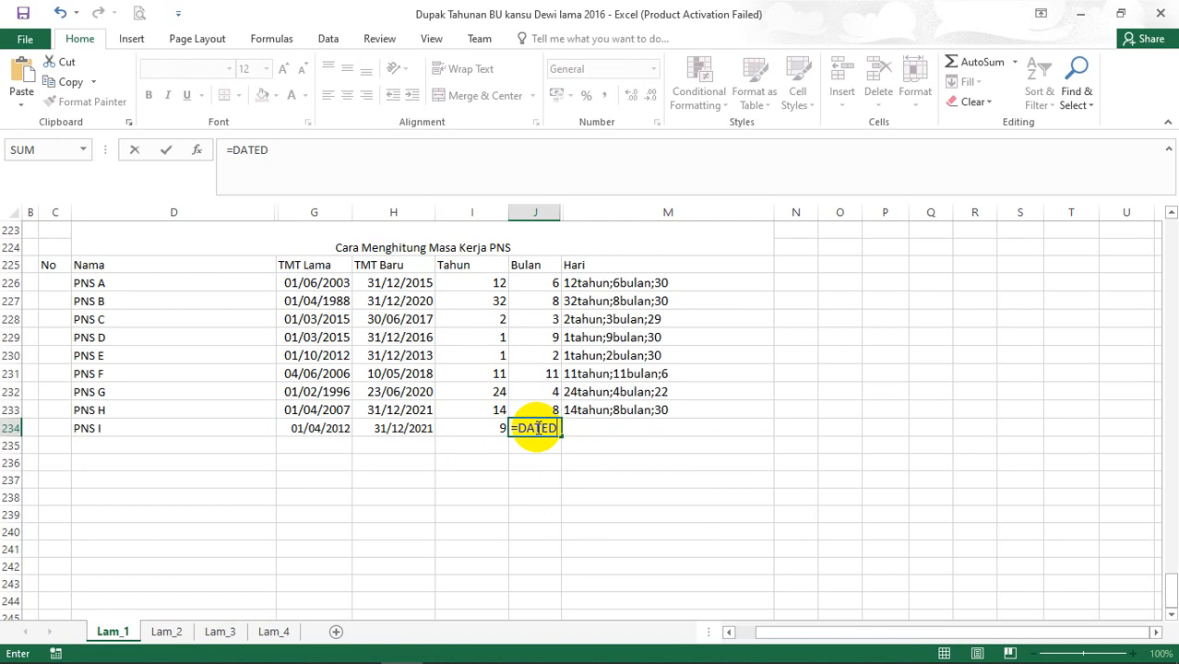
{"action": "type", "text": "DIF"}
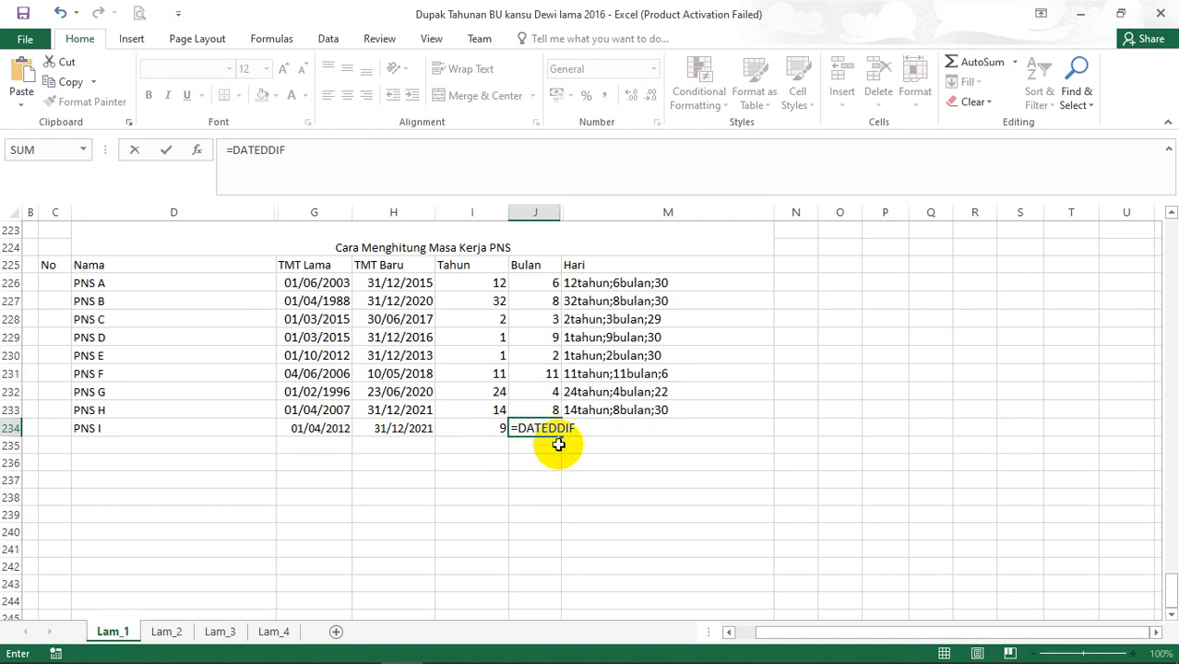
{"action": "key", "text": "BackSpace"}
{"action": "key", "text": "BackSpace"}
{"action": "key", "text": "BackSpace"}
{"action": "key", "text": "BackSpace"}
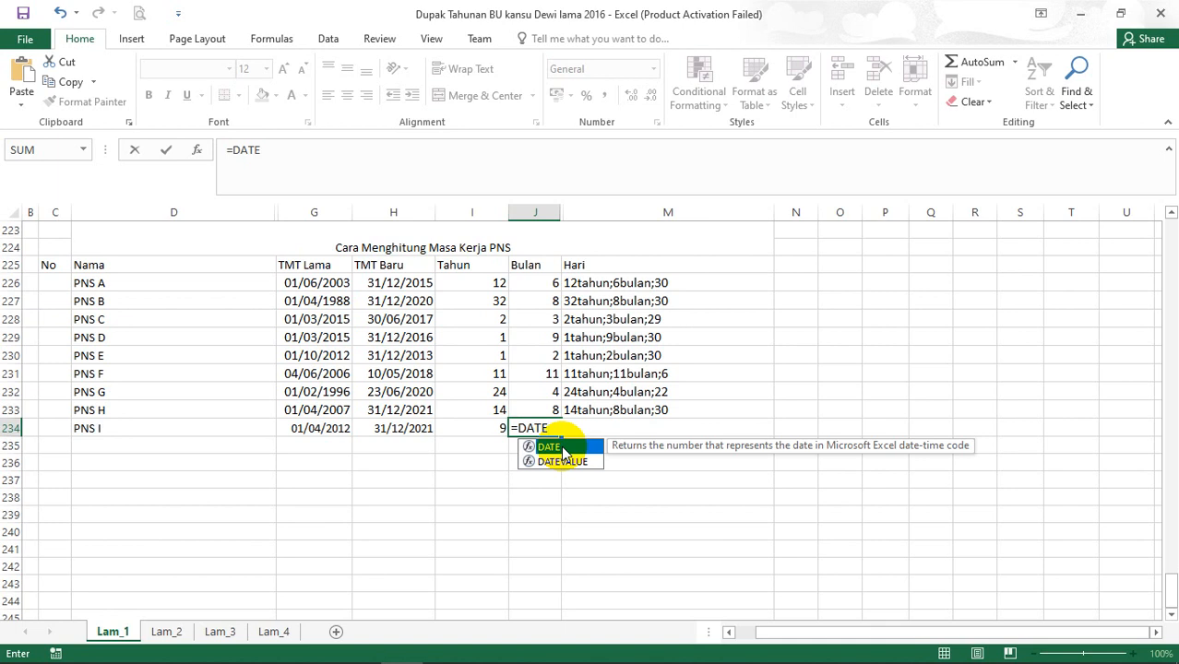
{"action": "type", "text": "DIF"}
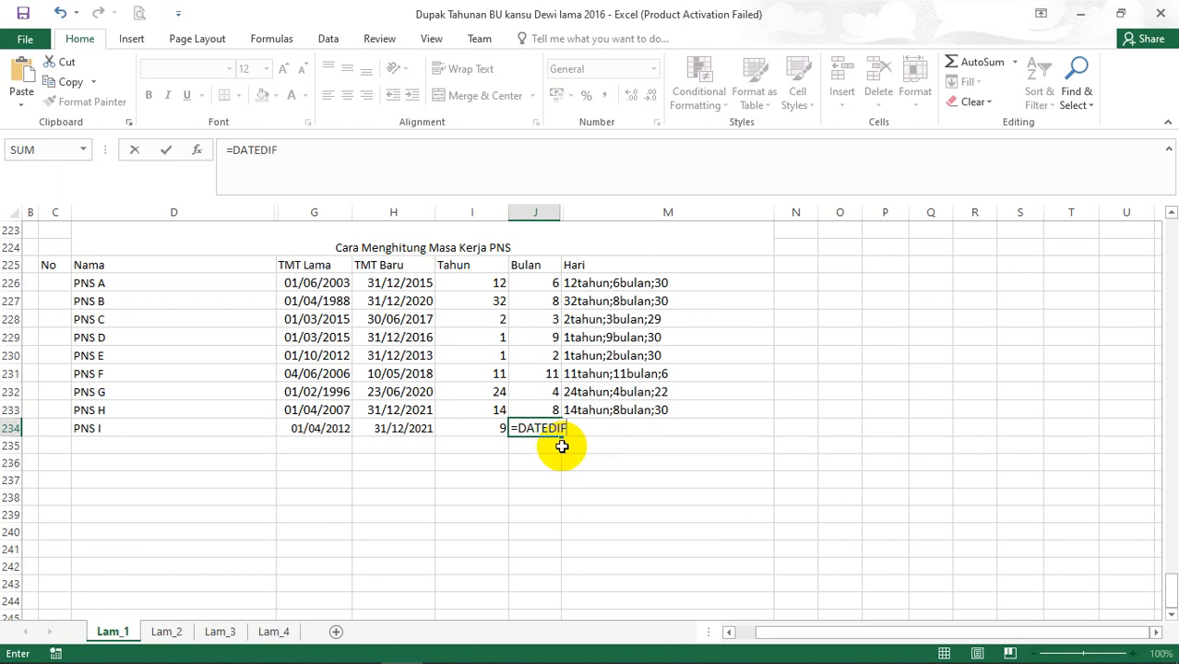
{"action": "type", "text": "("}
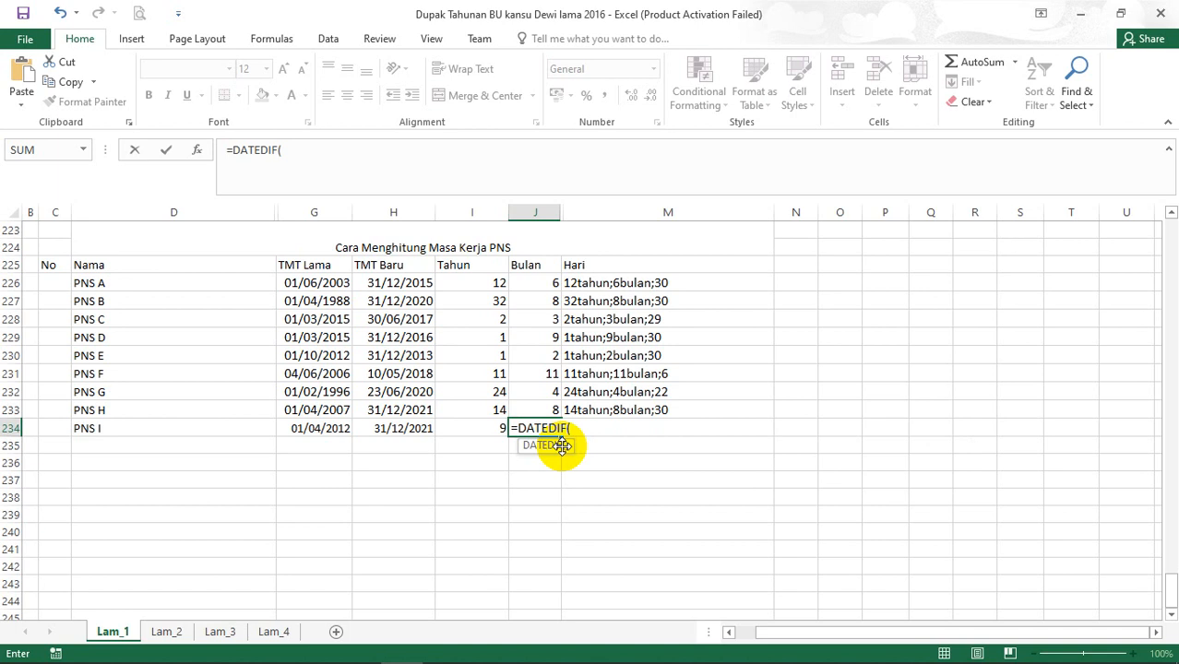
{"action": "left_click", "coordinate": [334, 434]}
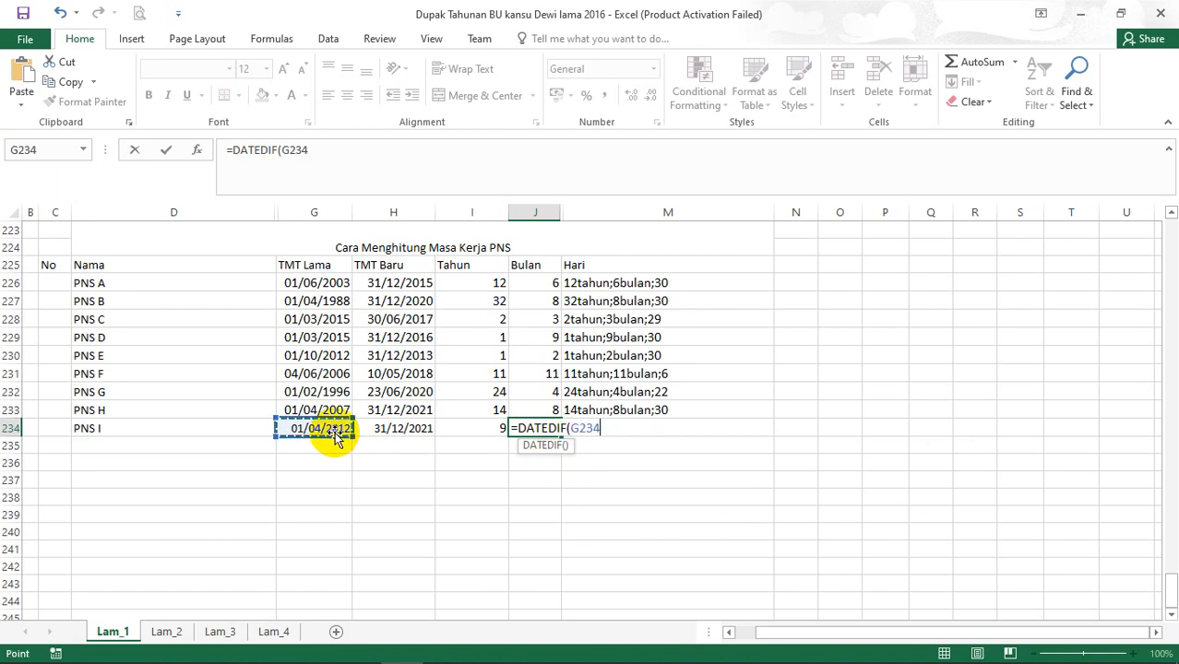
{"action": "type", "text": ";"}
{"action": "left_click", "coordinate": [374, 435]}
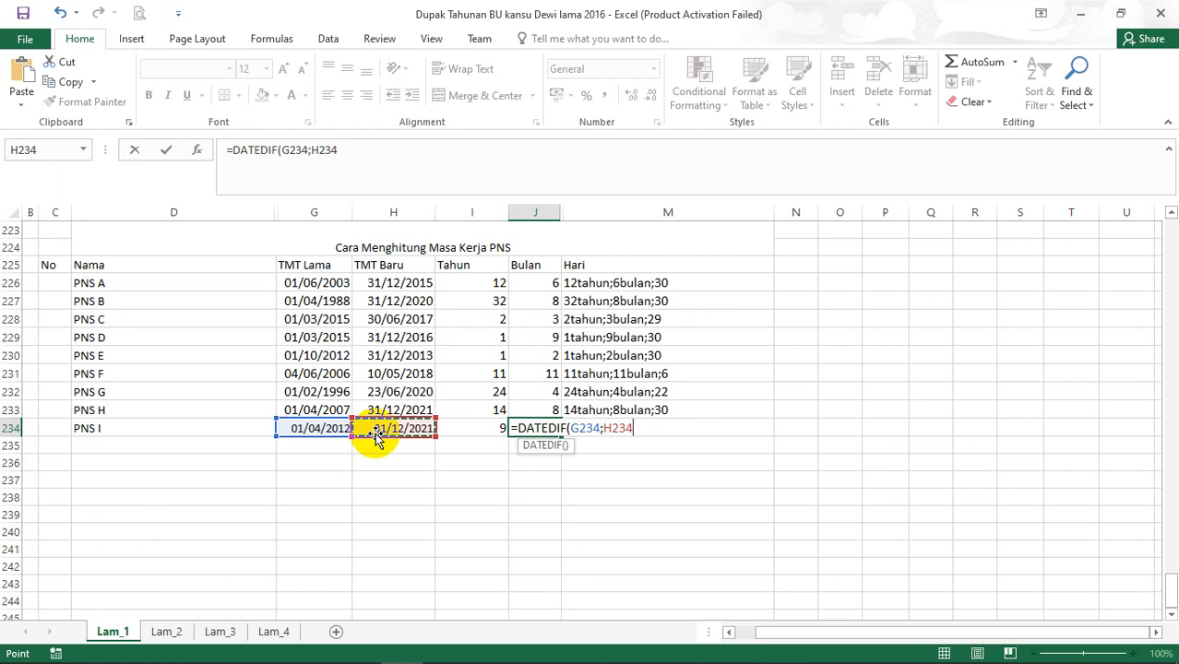
{"action": "type", "text": ";\""}
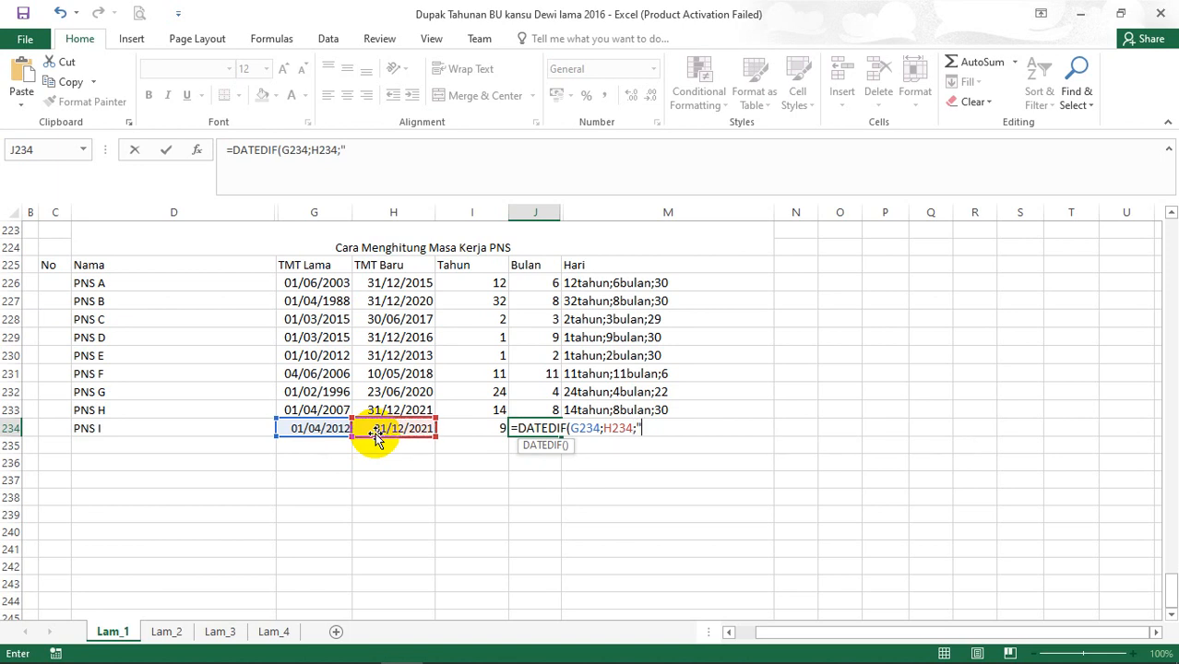
{"action": "type", "text": "YM\")"}
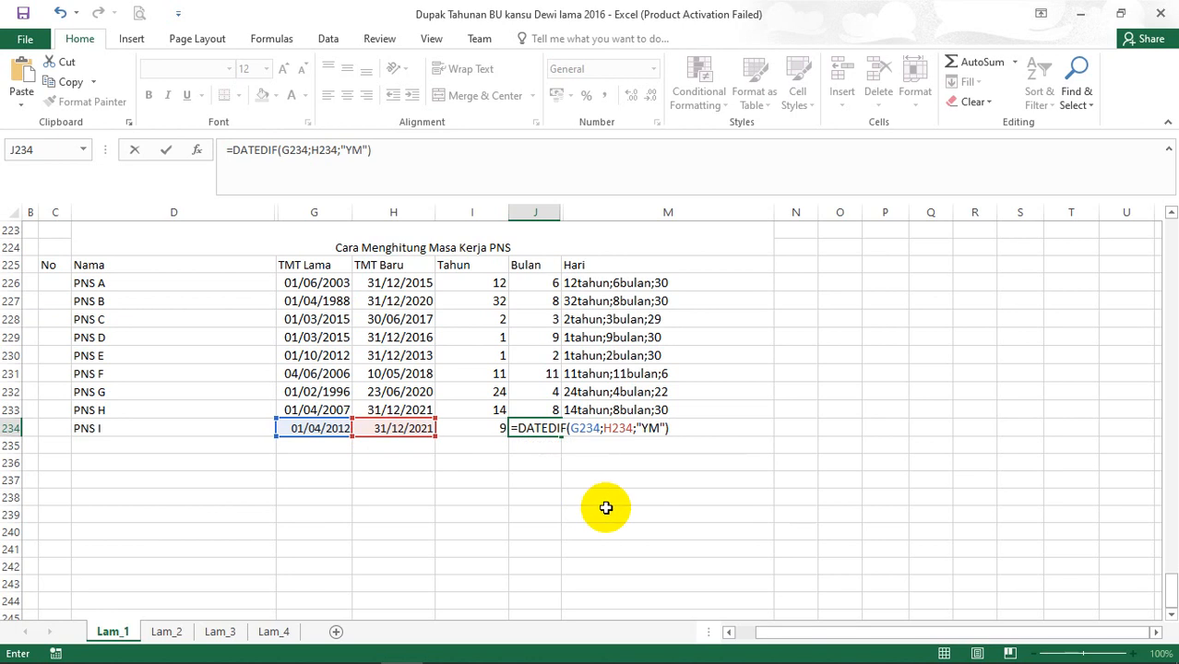
{"action": "key", "text": "Return"}
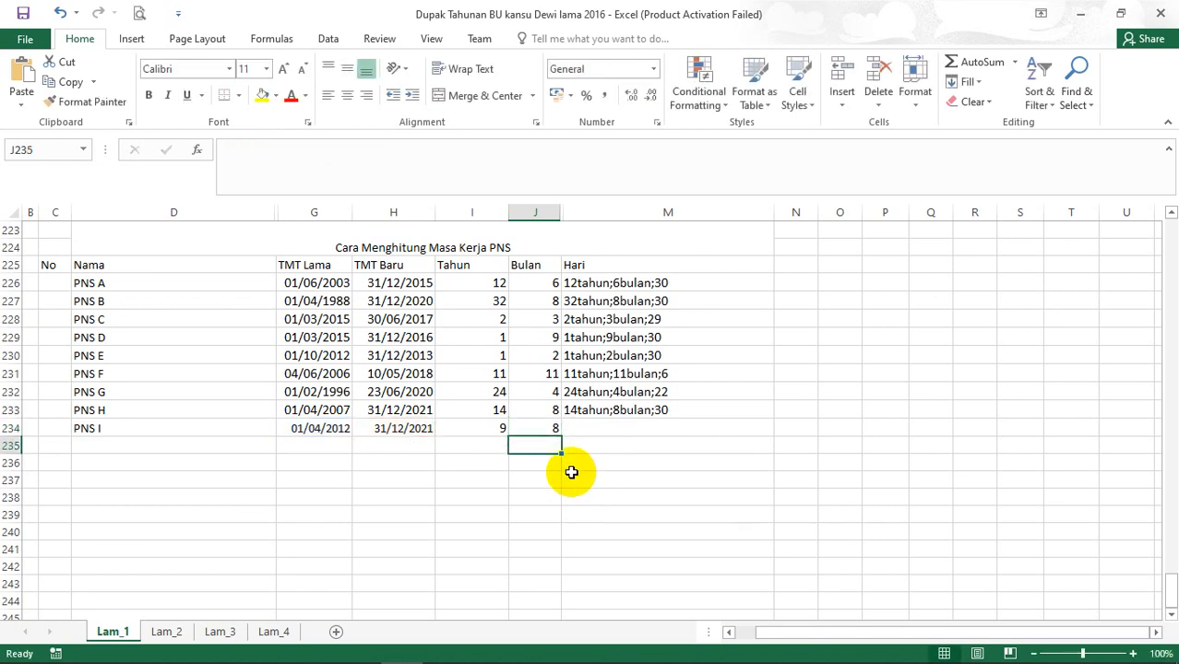
Step: Begin the PNS I Hari formula in M234 with the years part =DATEDIF(G234;H234;"Y")&"tahun;"
{"action": "left_click", "coordinate": [571, 424]}
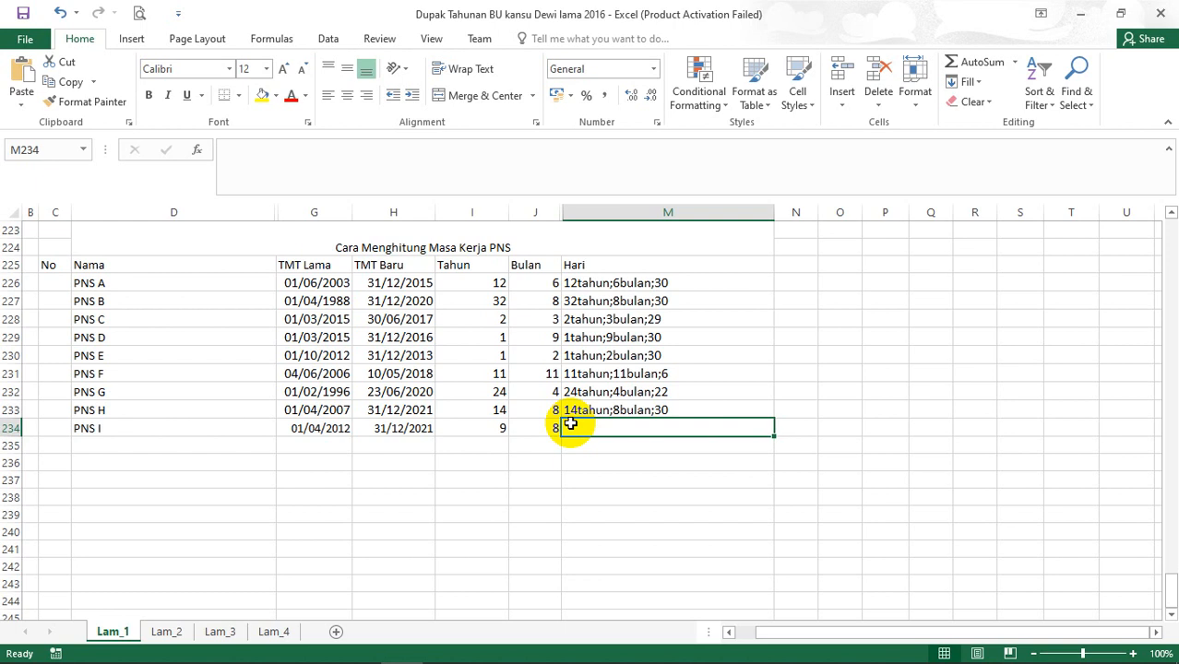
{"action": "type", "text": "=DATEDIF"}
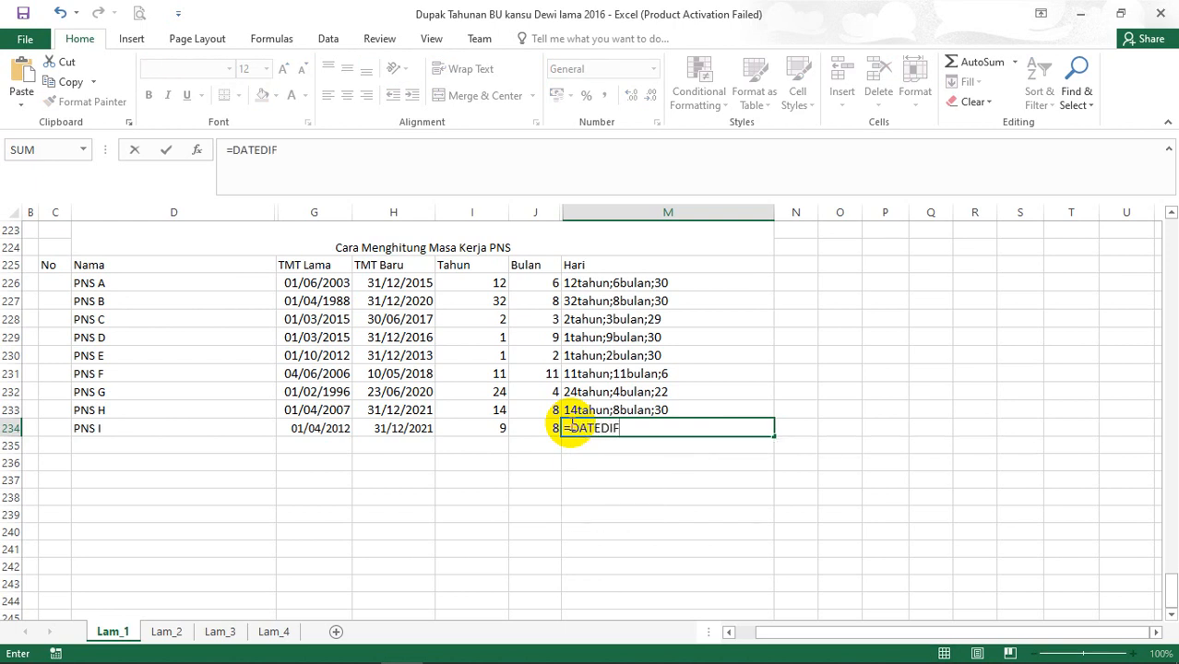
{"action": "type", "text": "("}
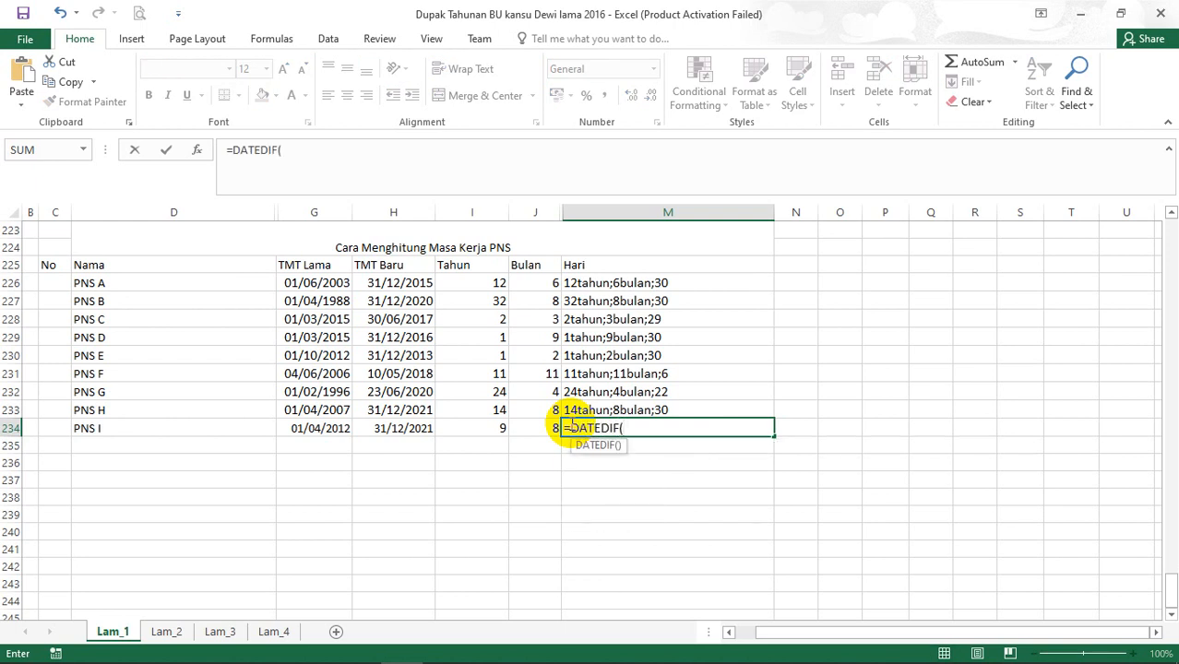
{"action": "left_click", "coordinate": [336, 428]}
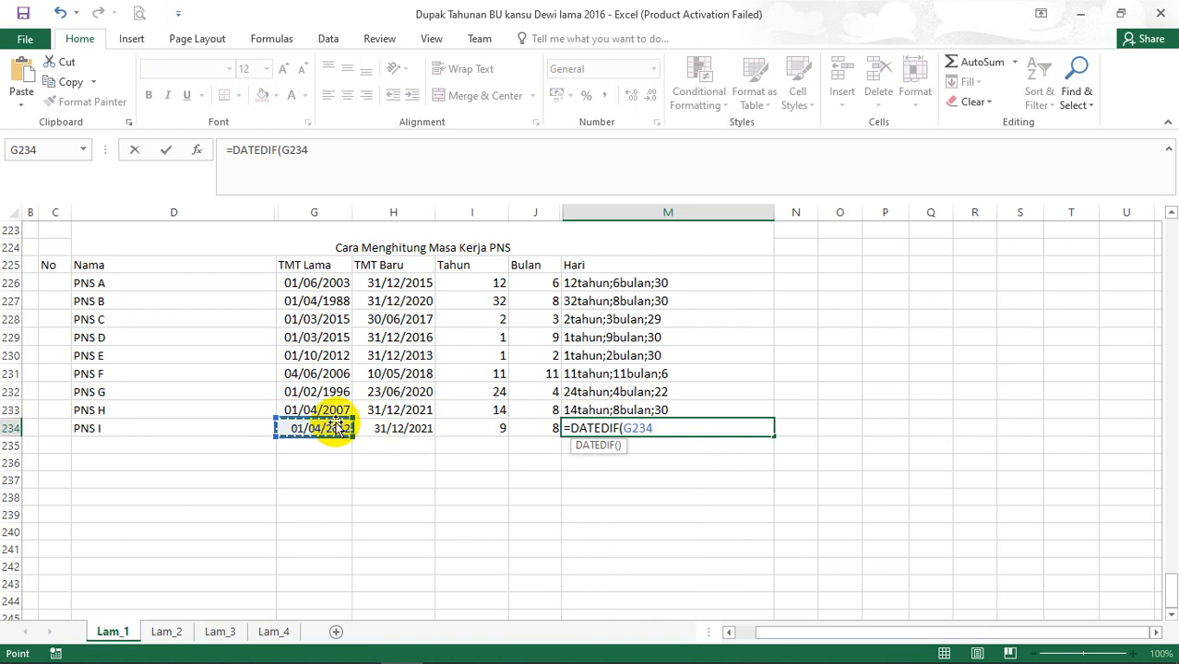
{"action": "type", "text": ";"}
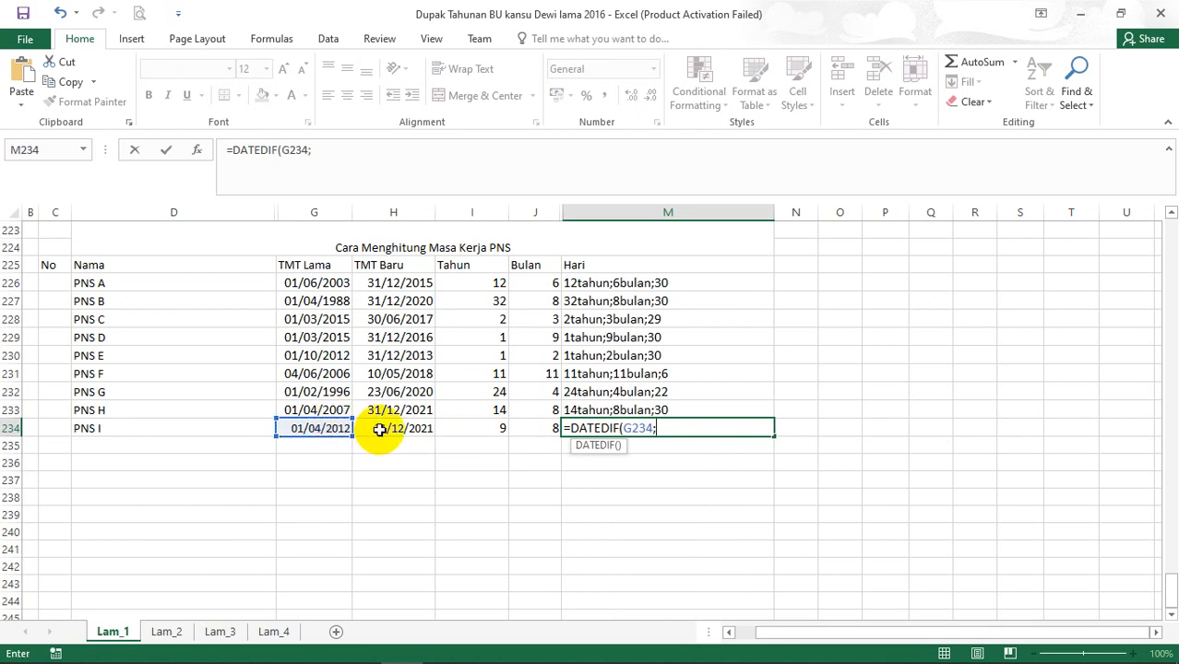
{"action": "left_click", "coordinate": [381, 428]}
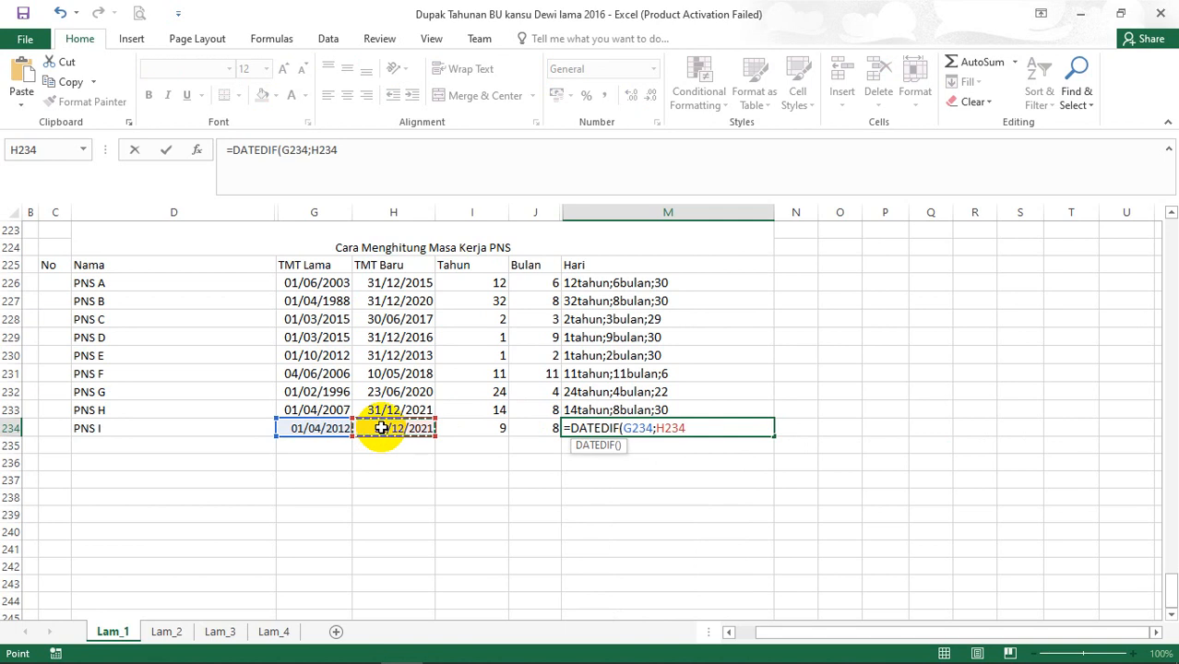
{"action": "type", "text": ";"}
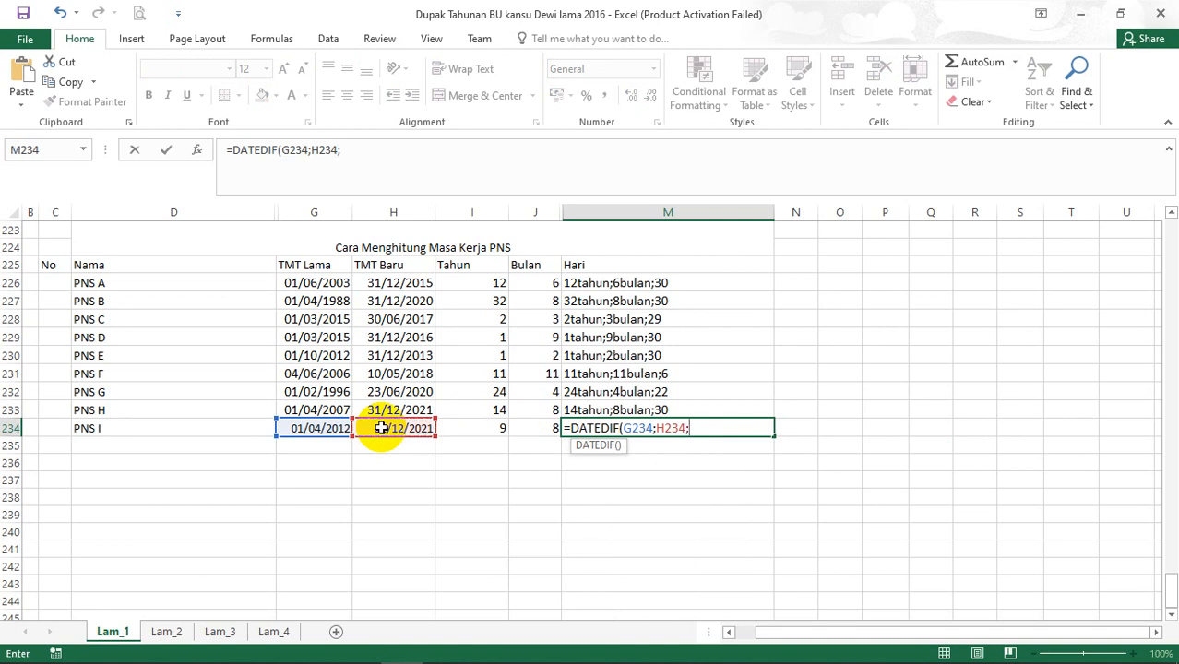
{"action": "type", "text": "\"Y\")"}
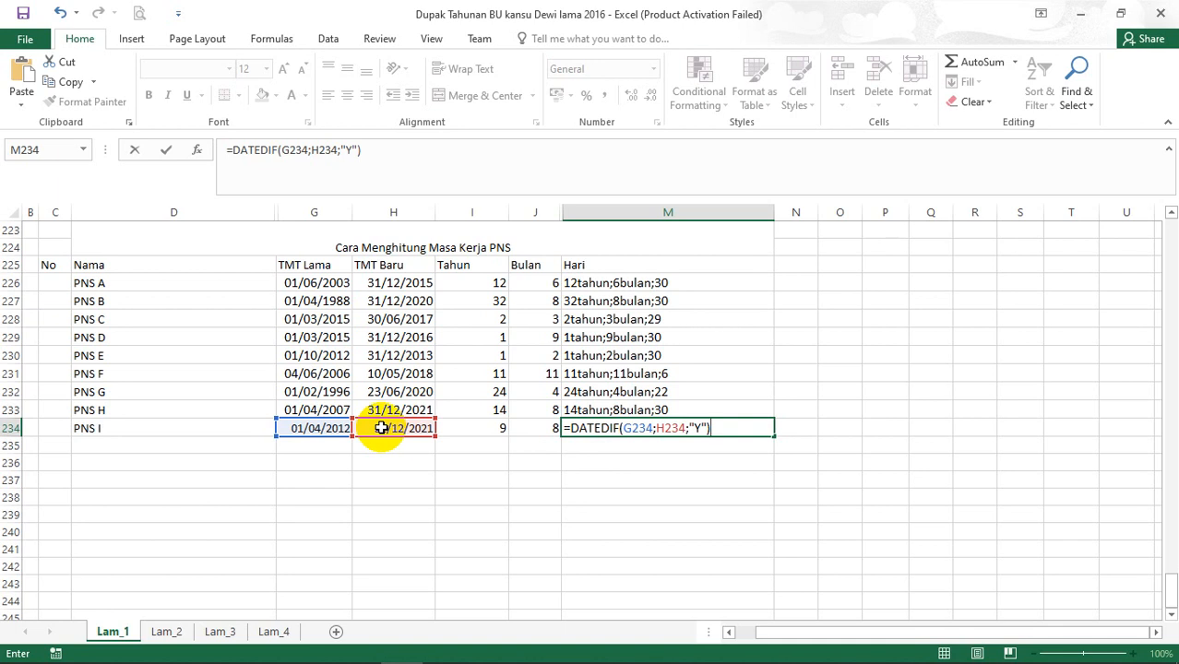
{"action": "type", "text": "&\"TAHUN"}
{"action": "key", "text": "BackSpace"}
{"action": "key", "text": "BackSpace"}
{"action": "key", "text": "BackSpace"}
{"action": "key", "text": "BackSpace"}
{"action": "key", "text": "BackSpace"}
{"action": "type", "text": "tahun"}
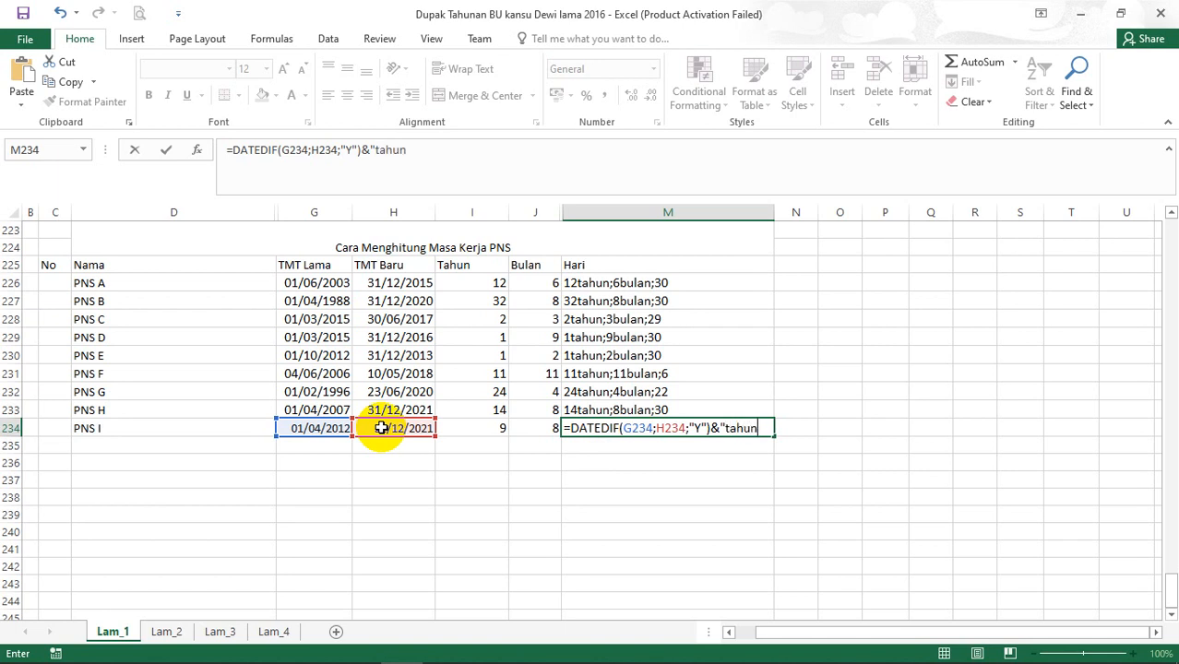
{"action": "type", "text": ";"}
{"action": "type", "text": "\""}
Step: Extend the M234 formula with the months part DATEDIF(G234;H234;"YM")&"bulan;
{"action": "type", "text": "DATEDI"}
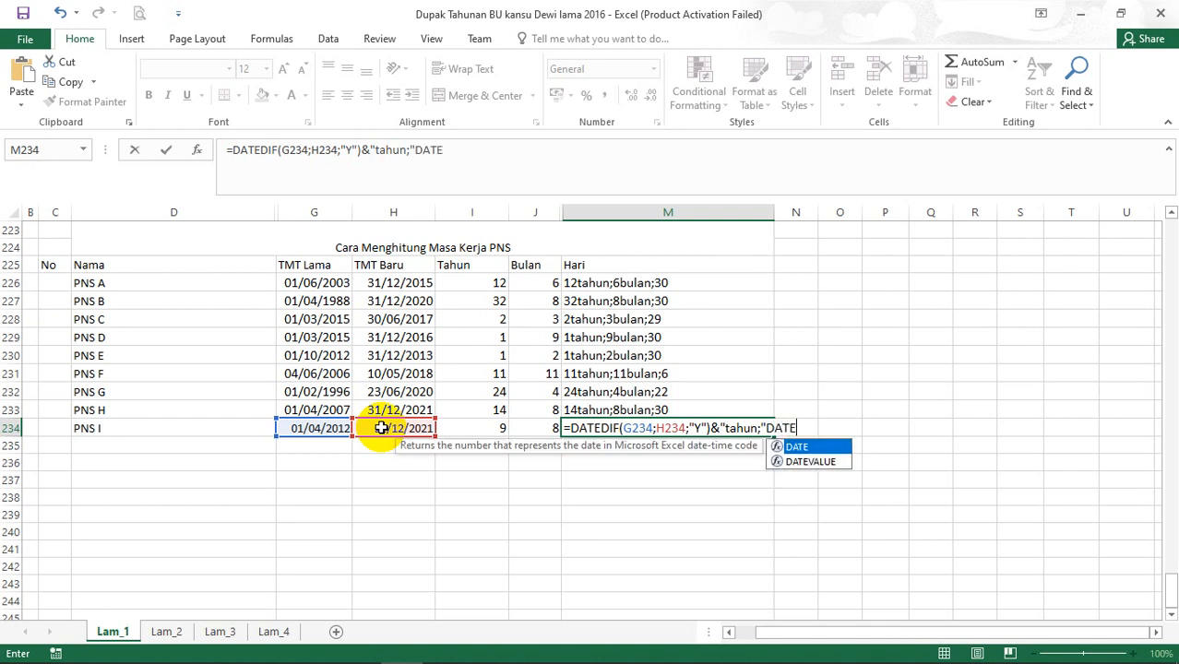
{"action": "type", "text": "F"}
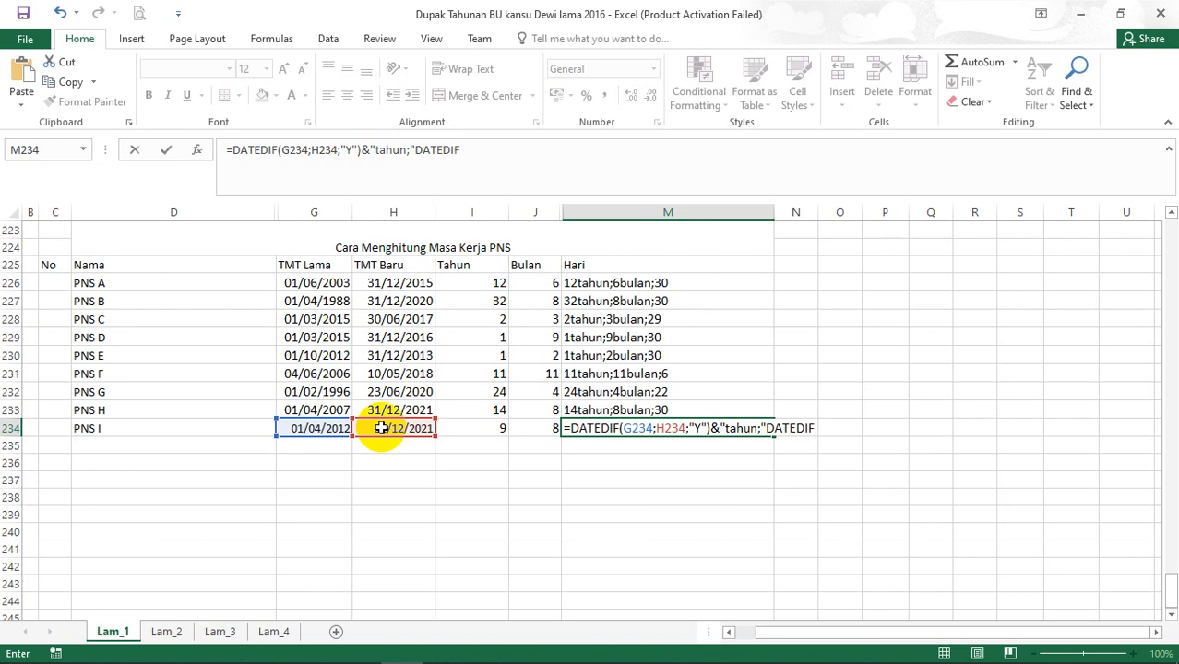
{"action": "type", "text": "("}
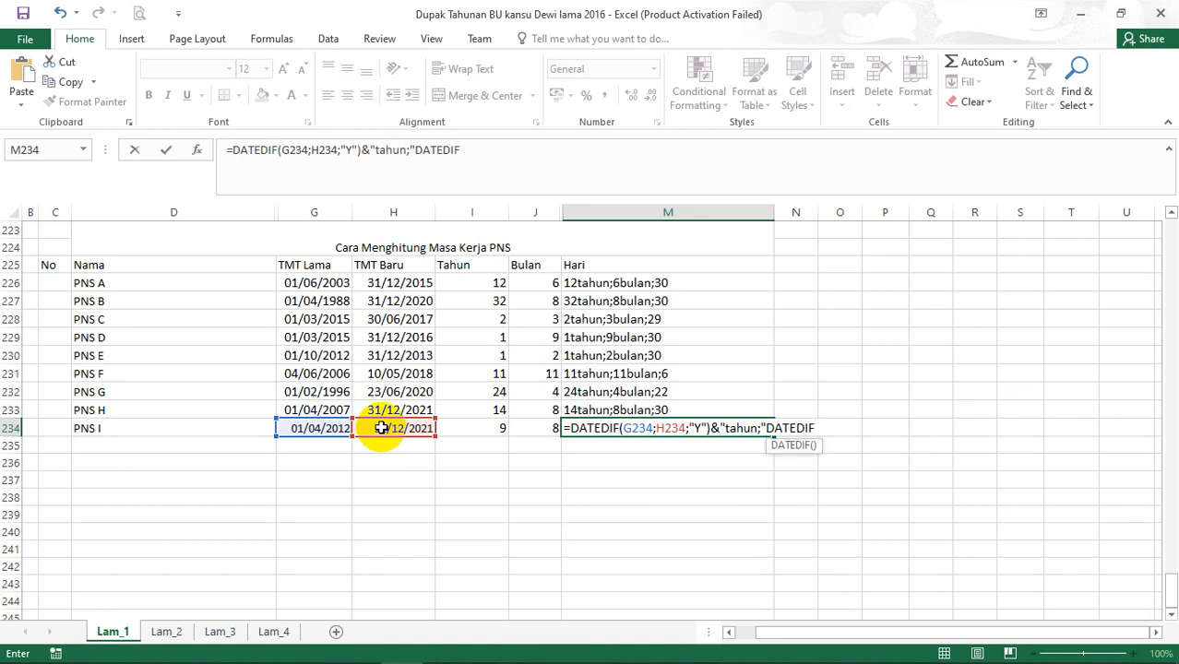
{"action": "left_click", "coordinate": [319, 430]}
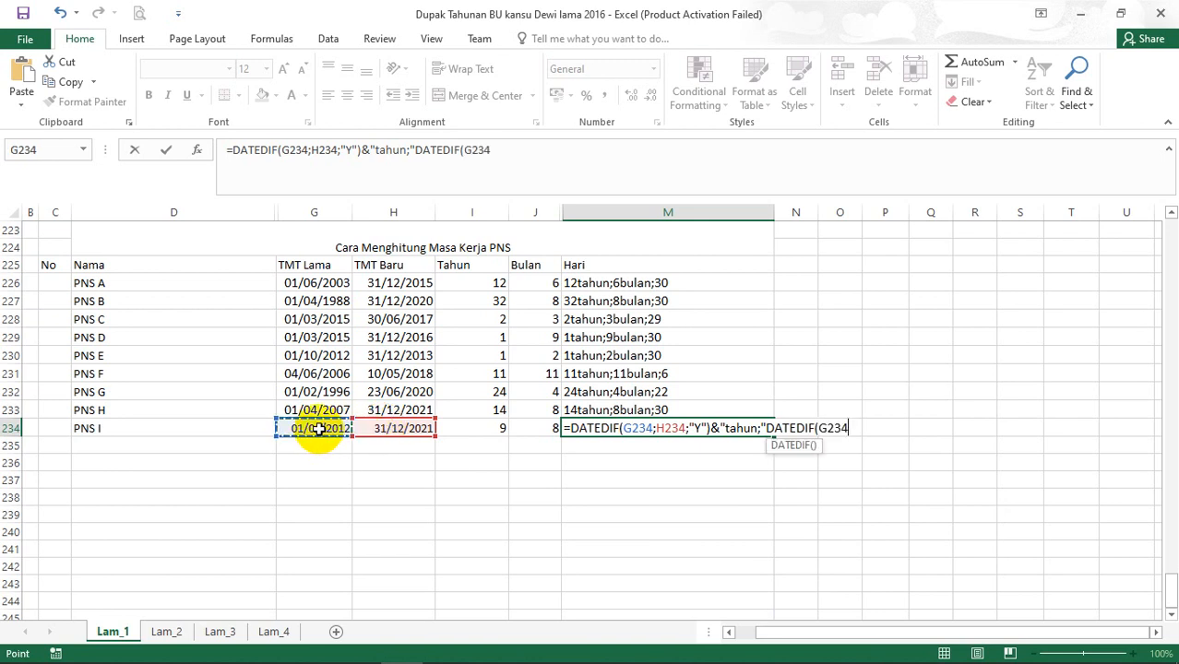
{"action": "type", "text": ";"}
{"action": "left_click", "coordinate": [399, 427]}
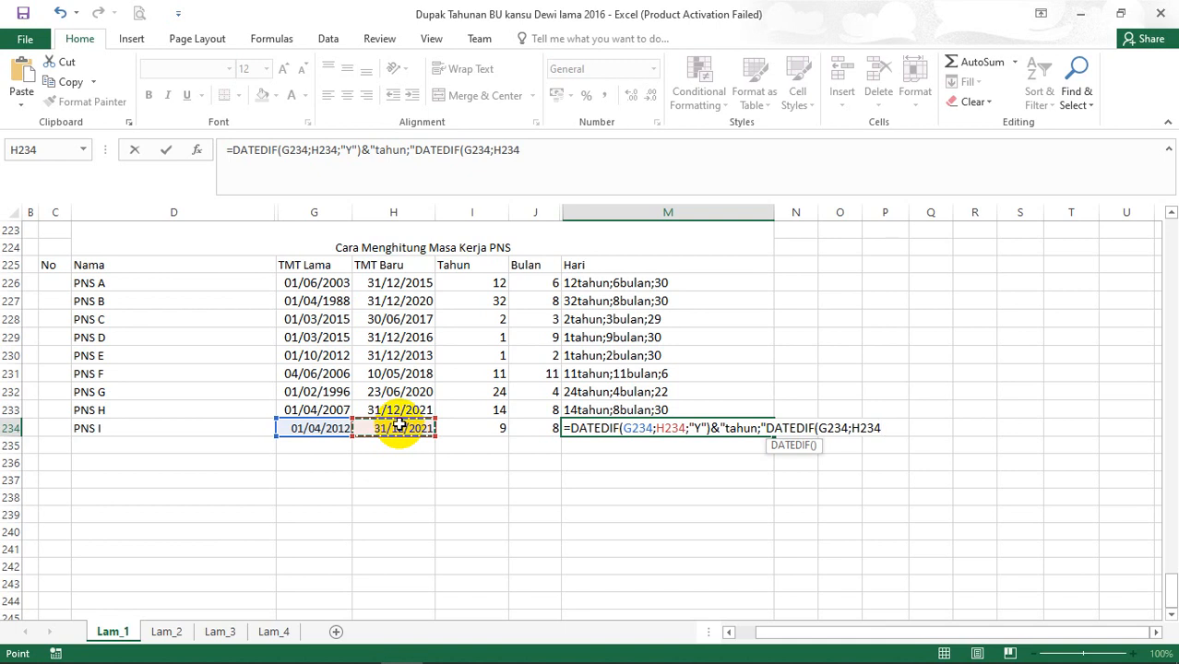
{"action": "type", "text": ";"}
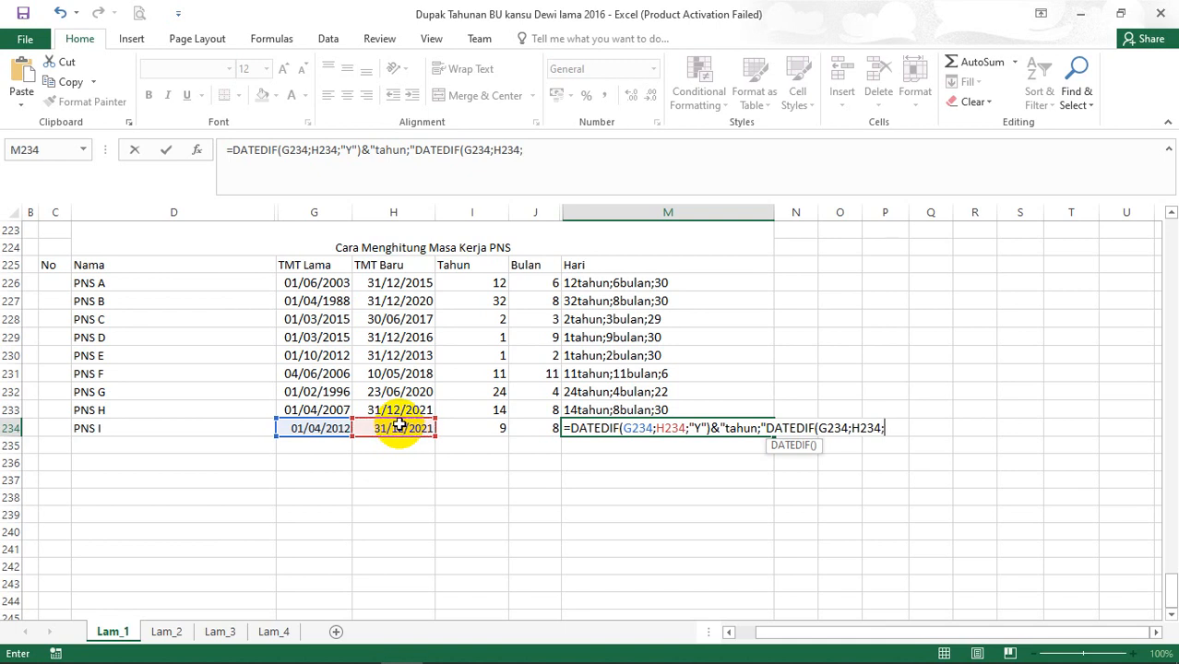
{"action": "type", "text": "\"ym"}
{"action": "key", "text": "BackSpace"}
{"action": "key", "text": "BackSpace"}
{"action": "type", "text": "YM\")"}
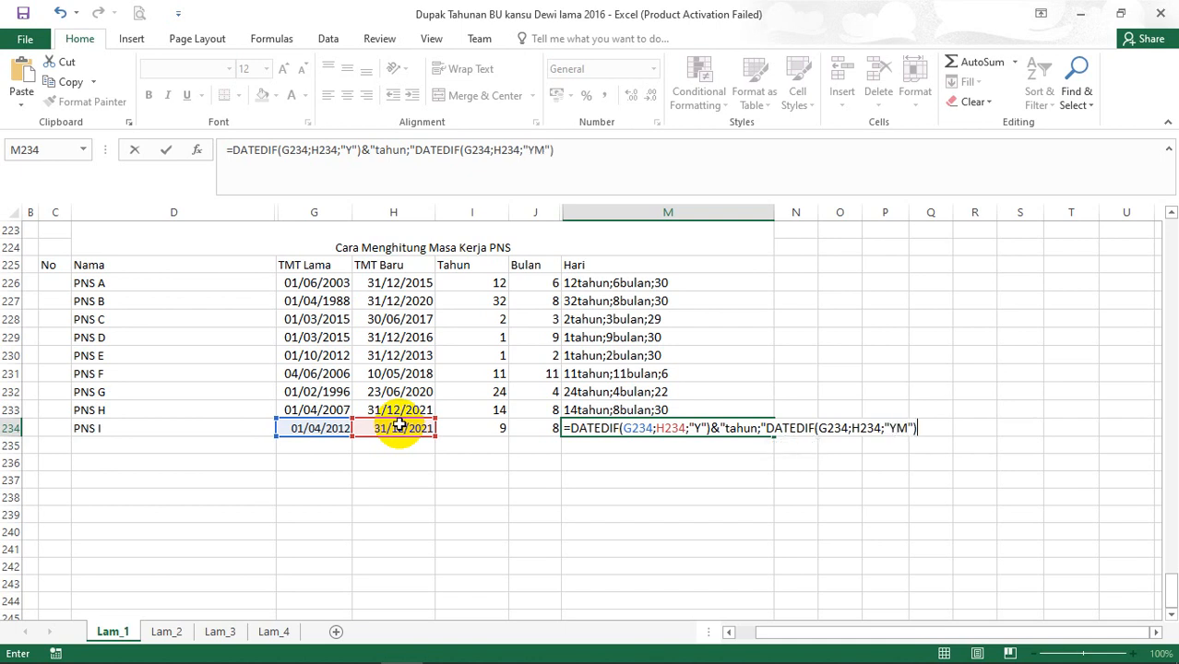
{"action": "type", "text": "&\"bulan"}
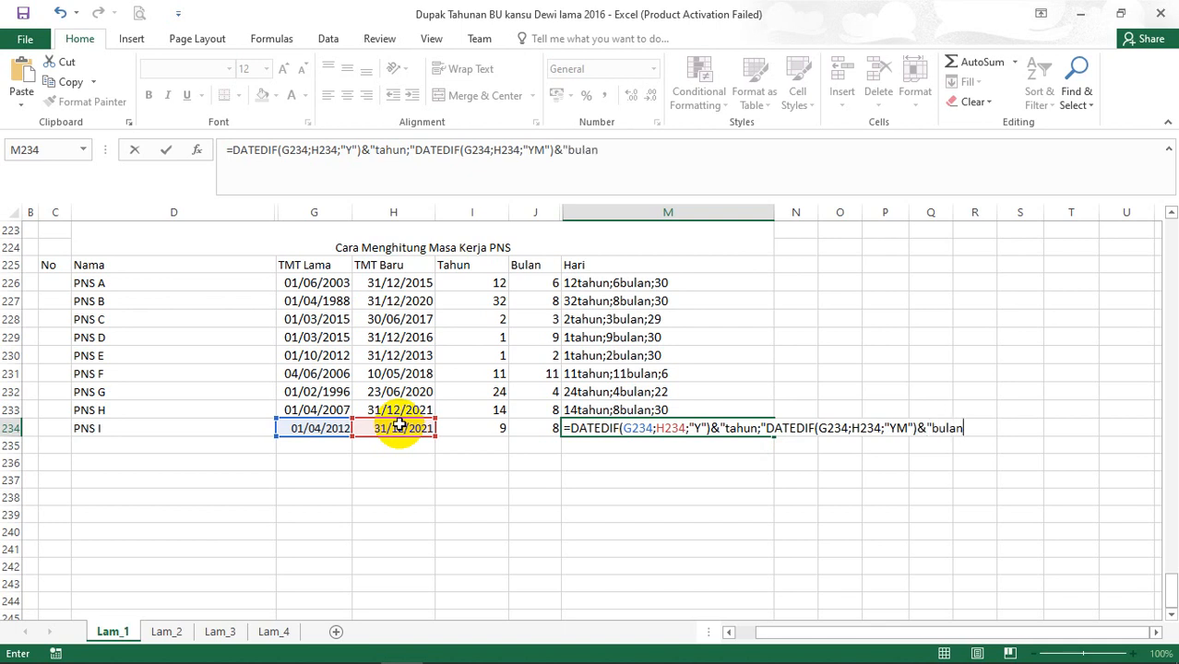
{"action": "type", "text": ";"}
Step: Complete the M234 formula by closing the "bulan;" text and appending the days part &DATEDIF(G234;H234;"md")
{"action": "type", "text": "\"&DATED"}
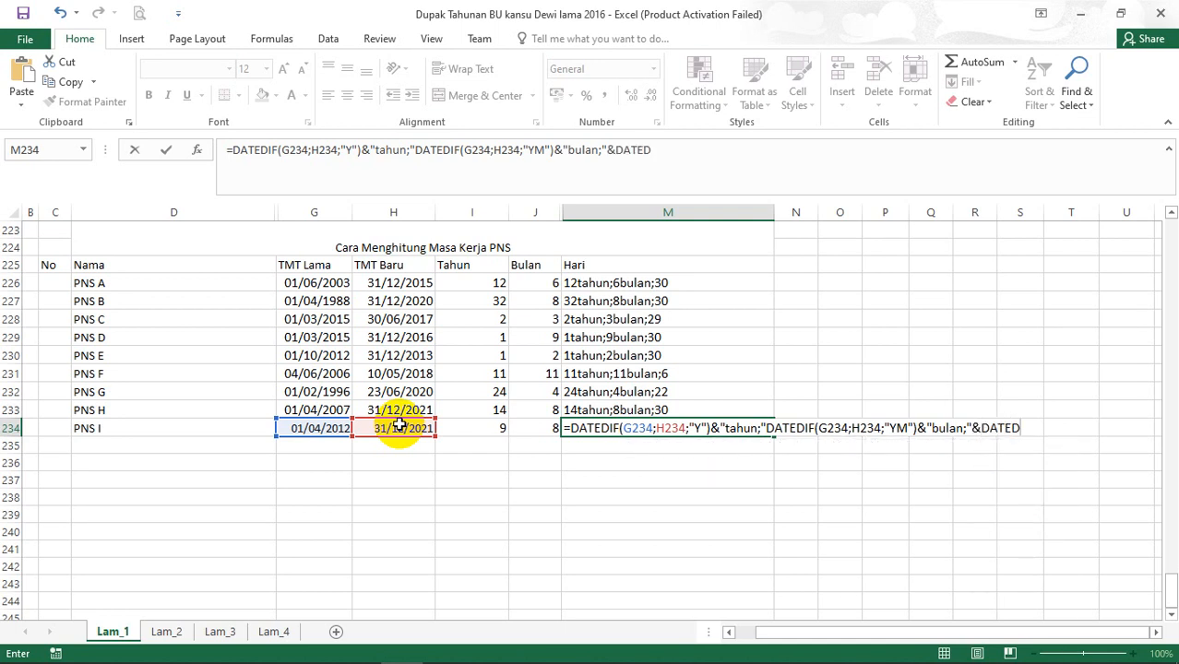
{"action": "type", "text": "IF("}
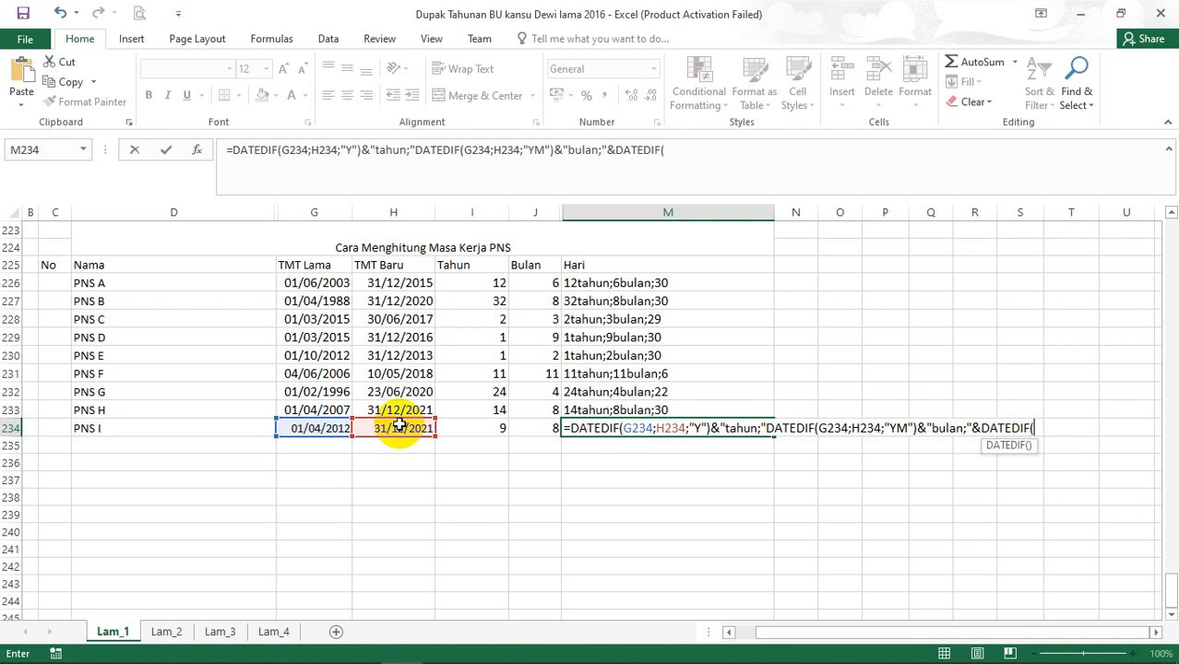
{"action": "left_click", "coordinate": [315, 429]}
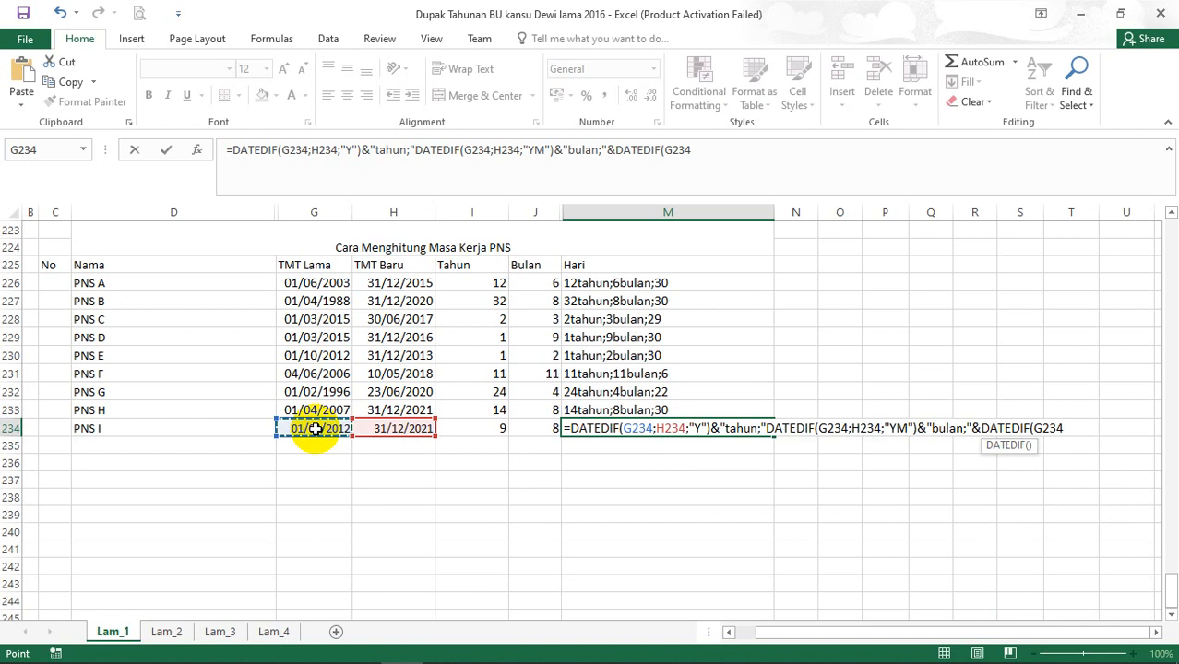
{"action": "type", "text": ";"}
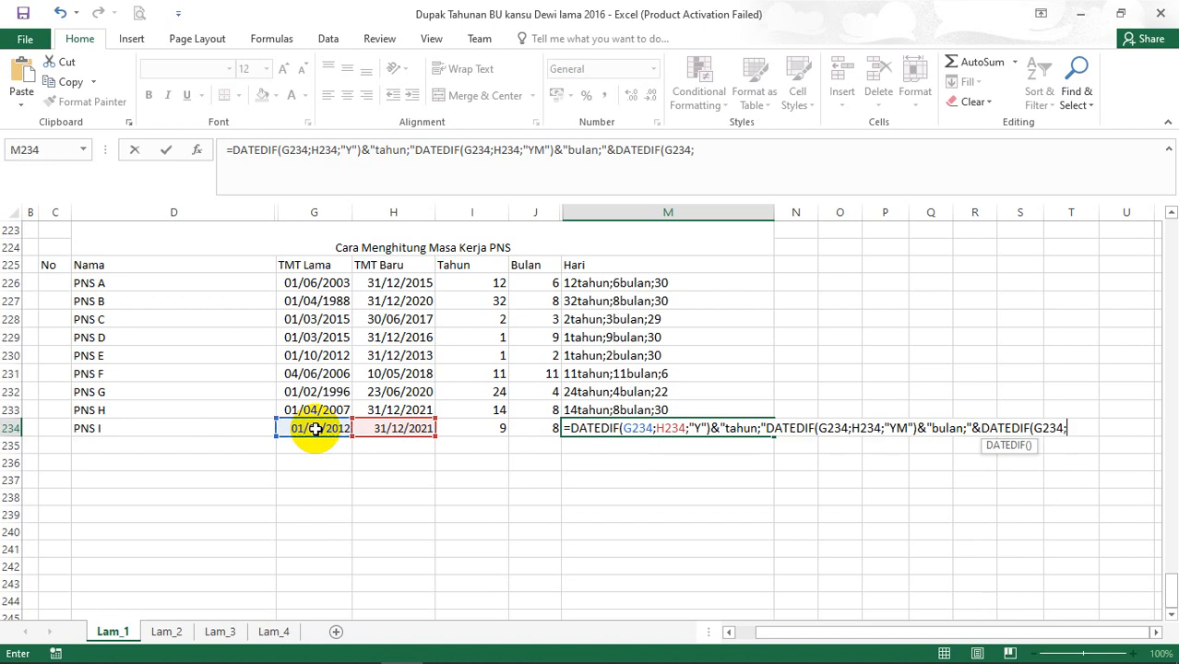
{"action": "left_click", "coordinate": [399, 435]}
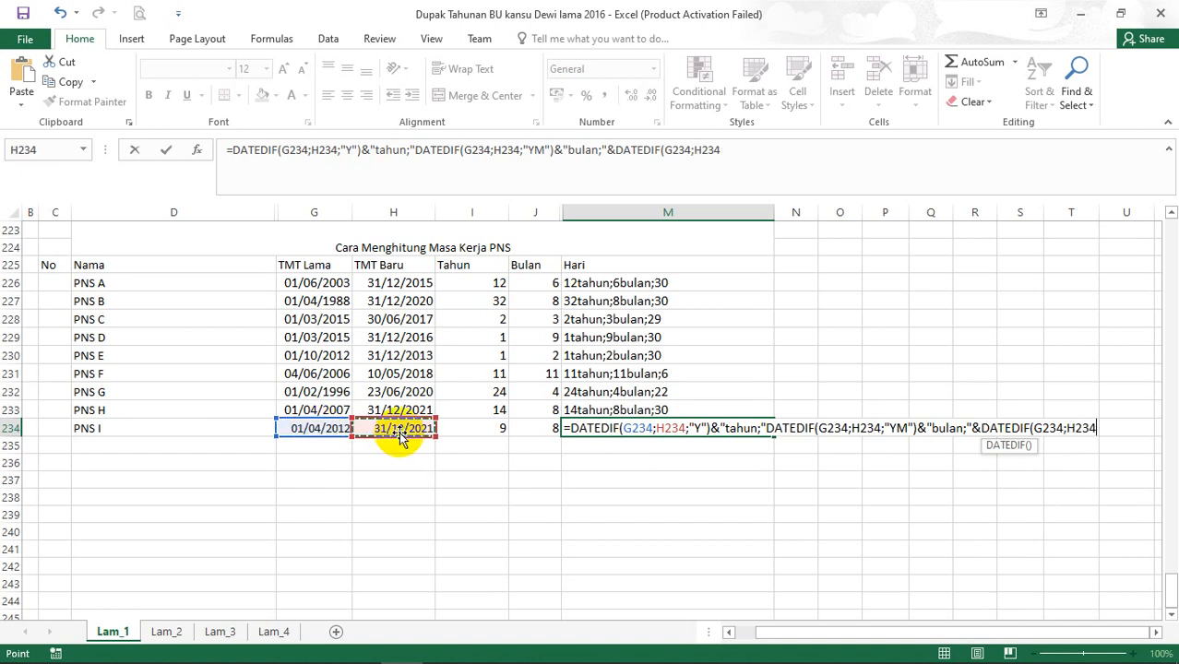
{"action": "type", "text": ";"}
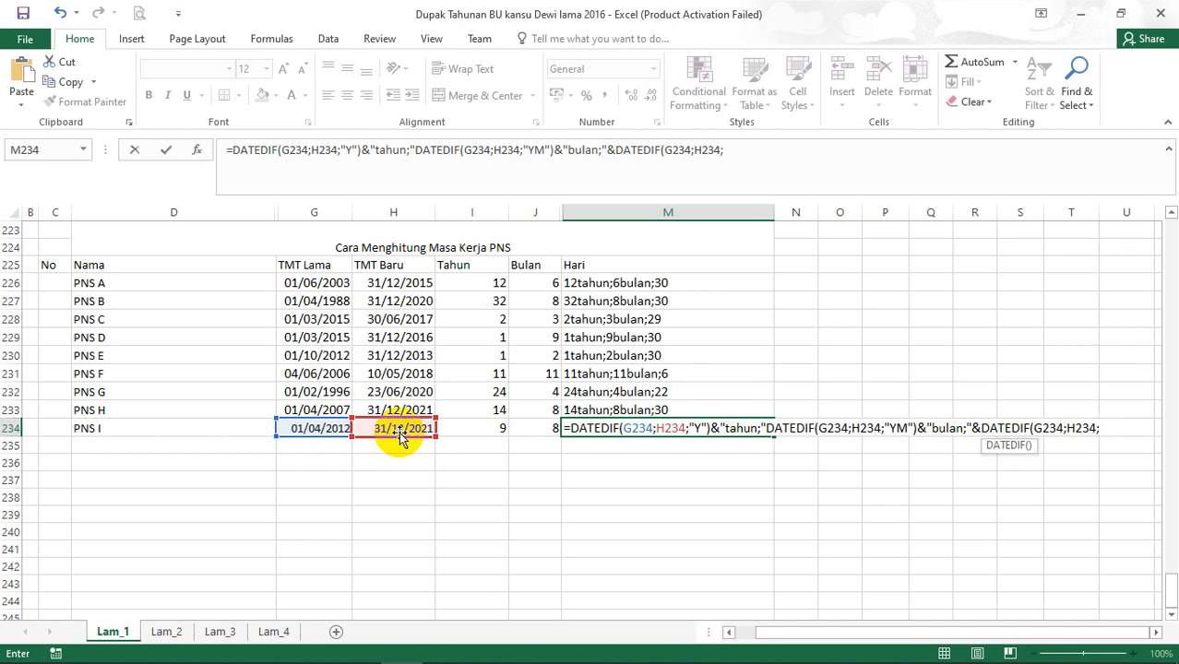
{"action": "type", "text": "\"md\")"}
{"action": "key", "text": "Return"}
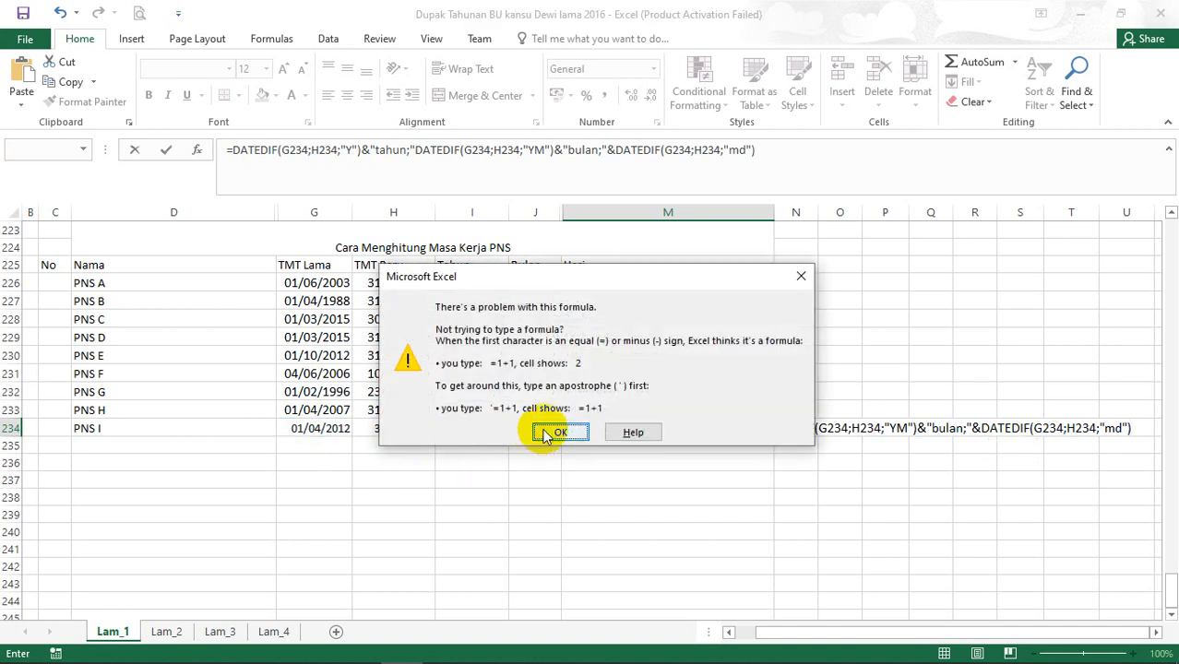
{"action": "left_click", "coordinate": [554, 433]}
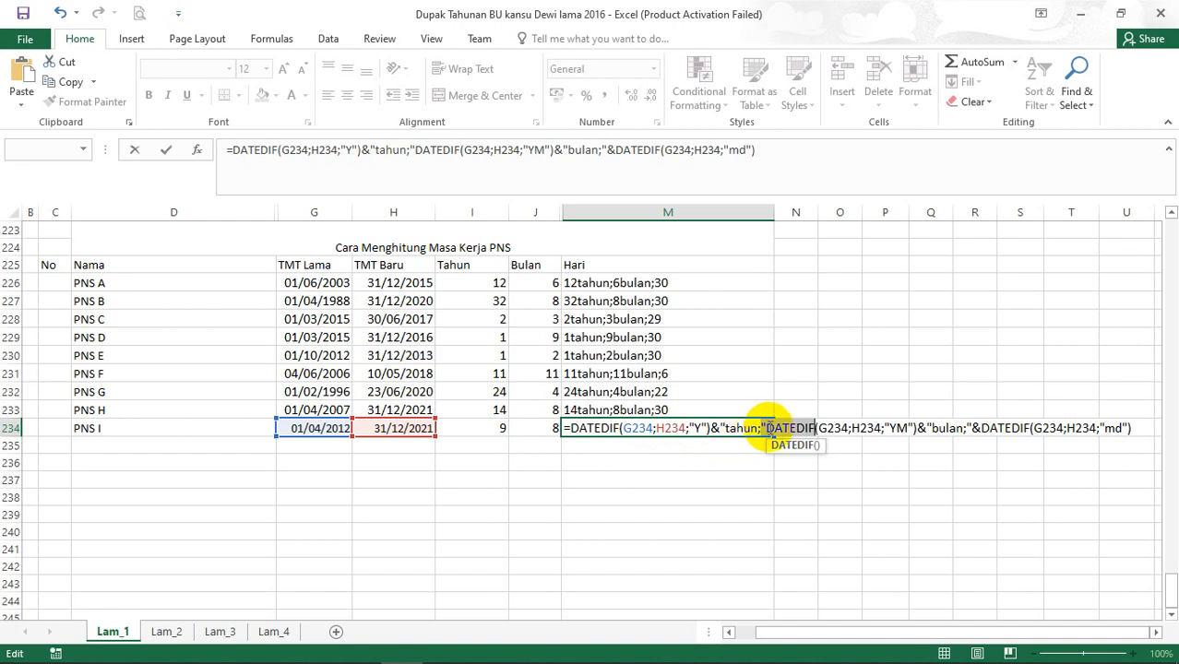
Step: Correct the M234 formula by inserting the missing & between "tahun;" and the months DATEDIF, and enter it
{"action": "left_click", "coordinate": [766, 428]}
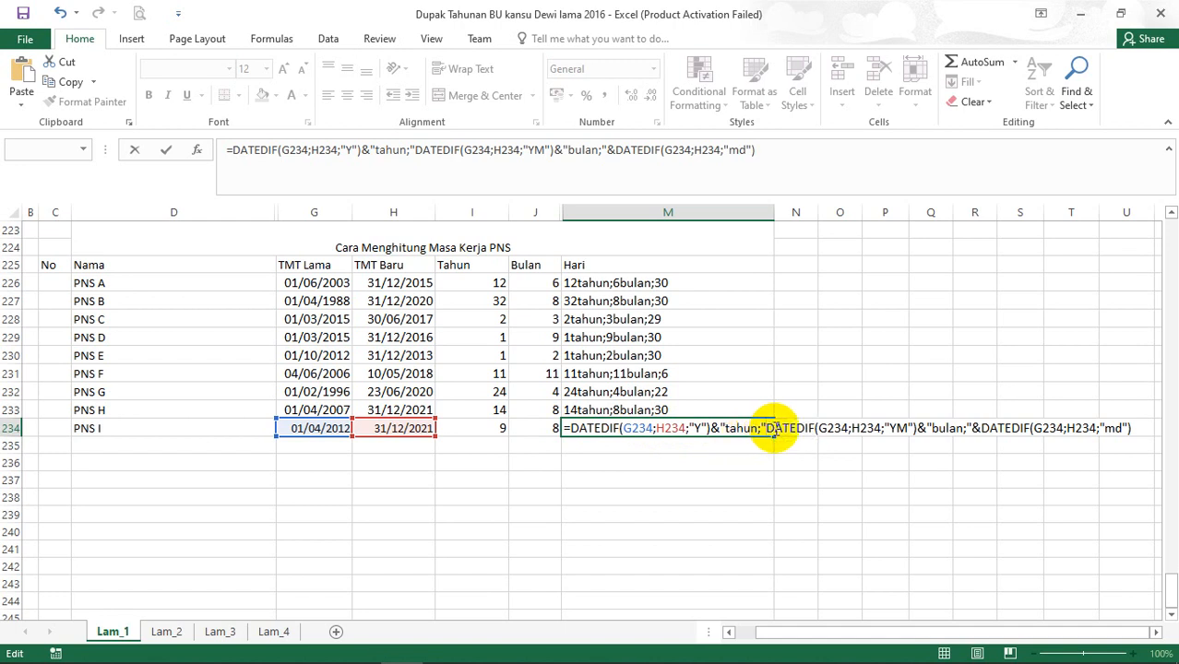
{"action": "type", "text": "&"}
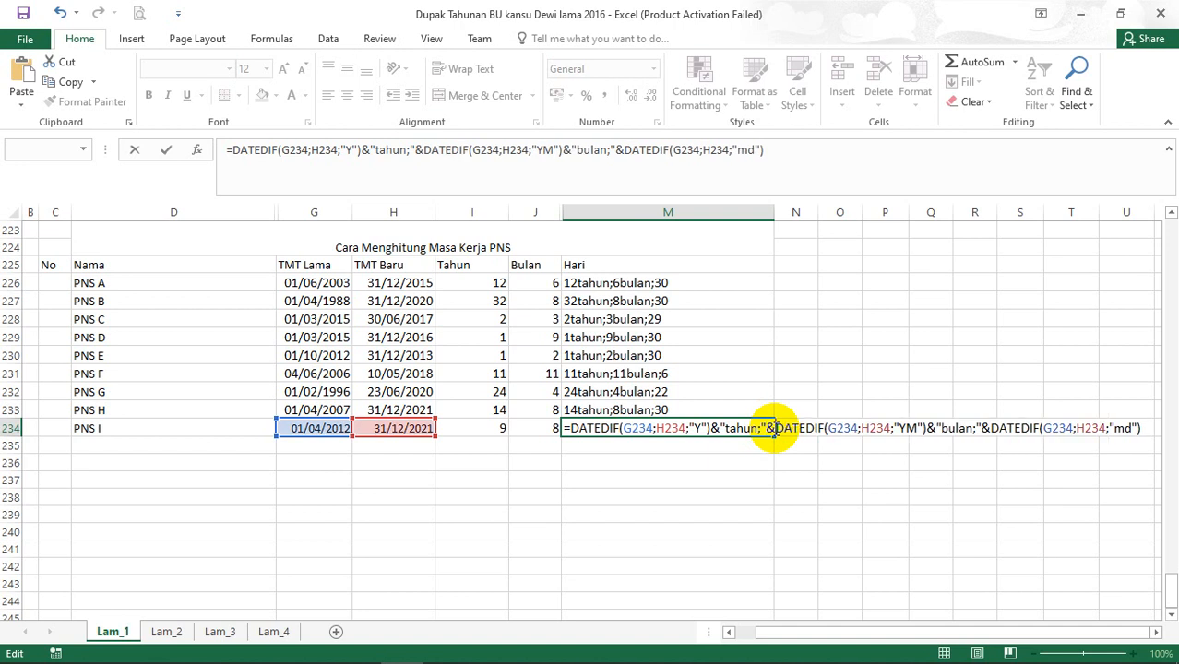
{"action": "key", "text": "Return"}
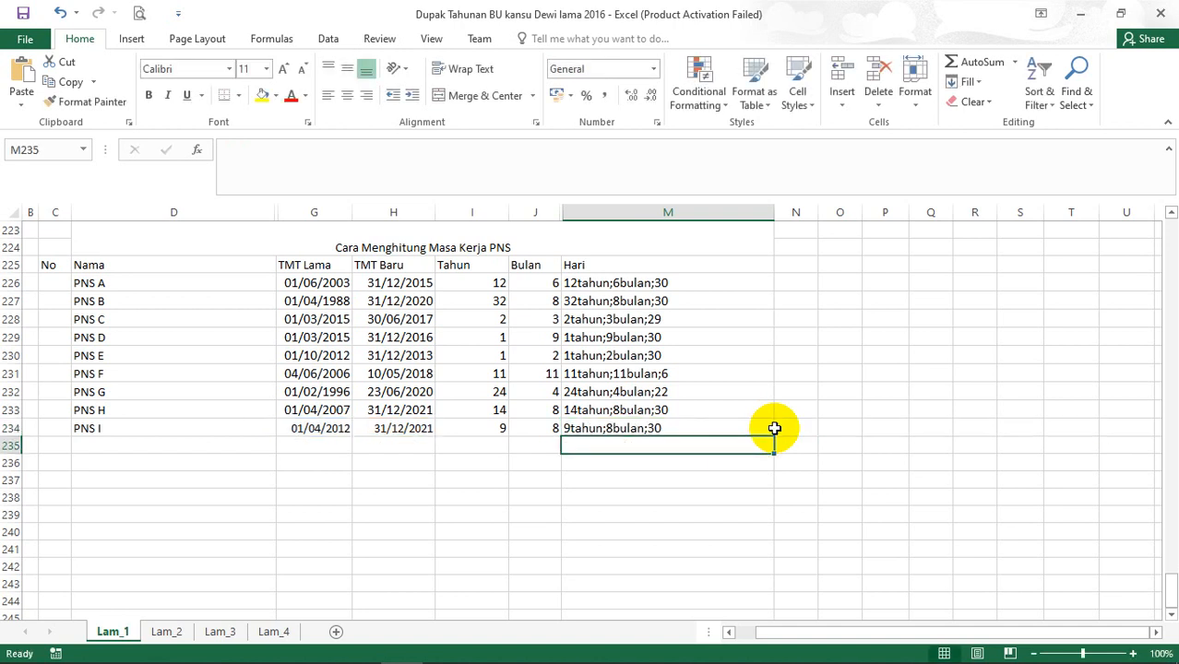
{"action": "left_click", "coordinate": [699, 428]}
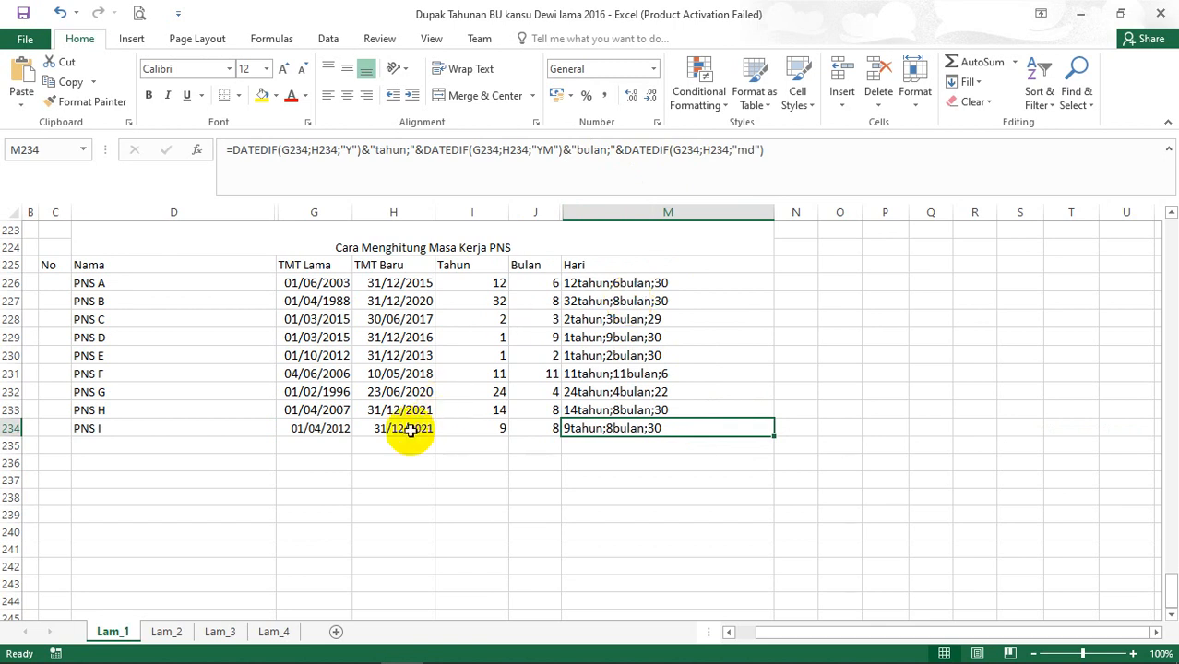
{"action": "left_click", "coordinate": [468, 427]}
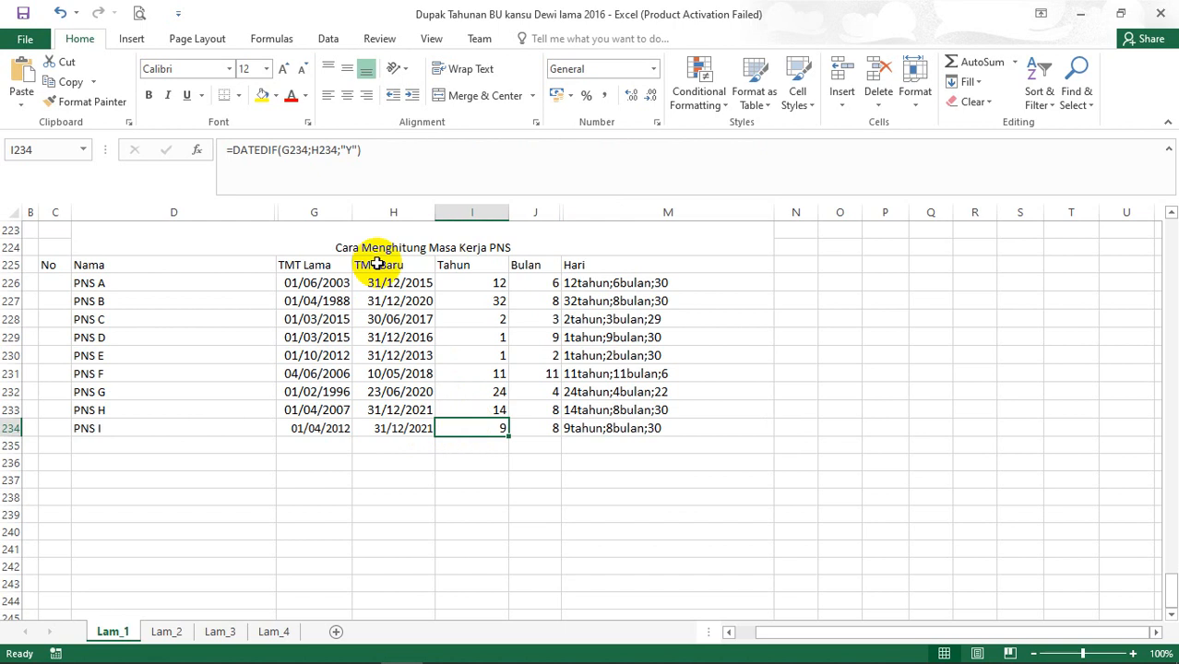
{"action": "left_click", "coordinate": [533, 427]}
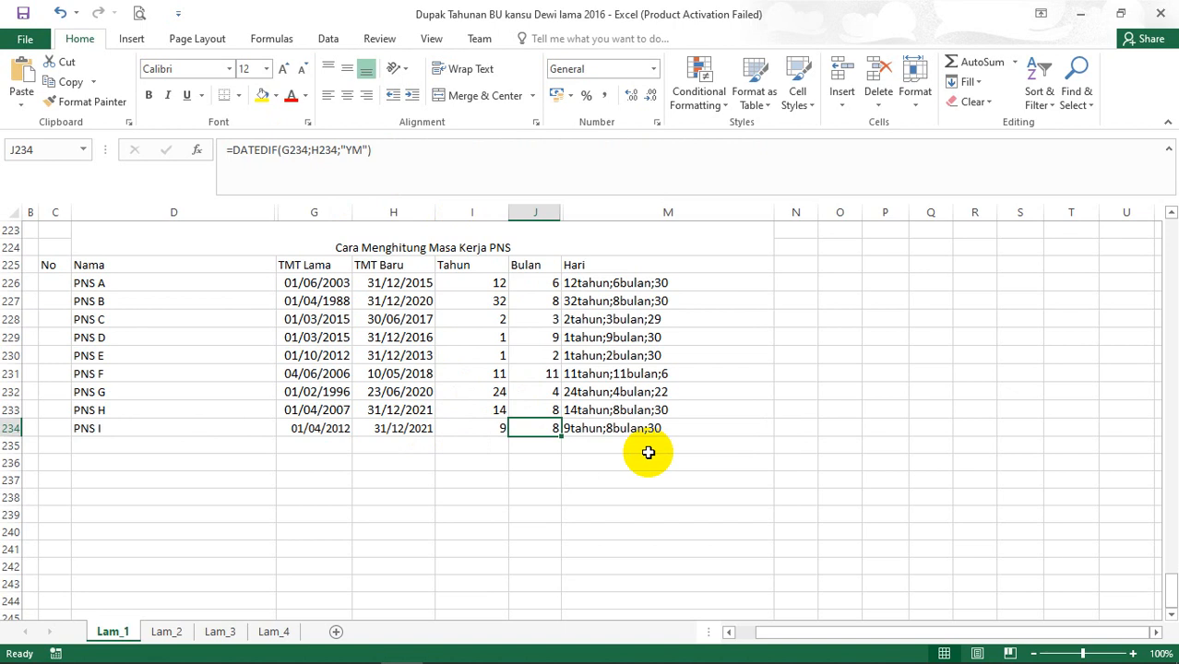
{"action": "left_click", "coordinate": [927, 646]}
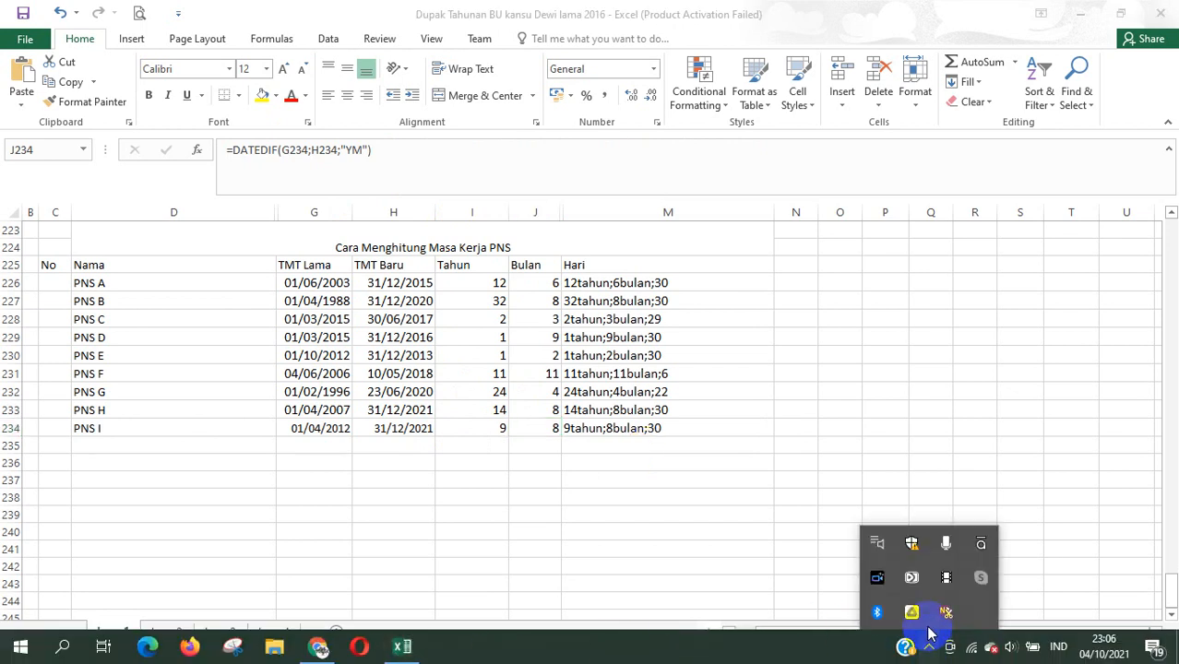